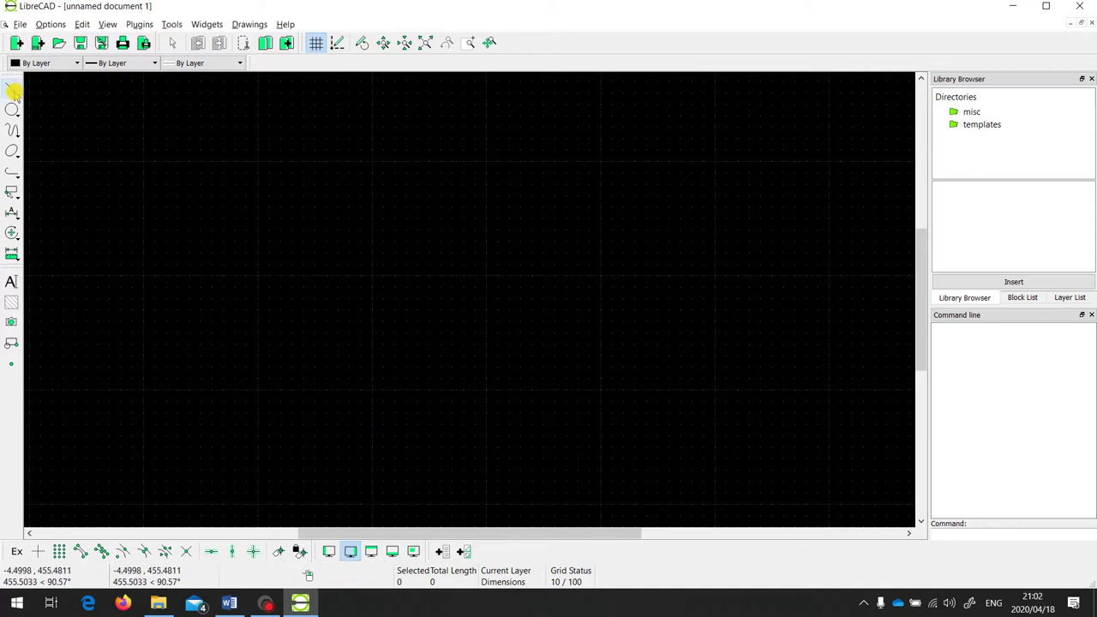
# Step: Draw a closed, irregular eight-sided outline across the drawing area with the two-point line tool, joining the last point to the first
pyautogui.click(11, 91)
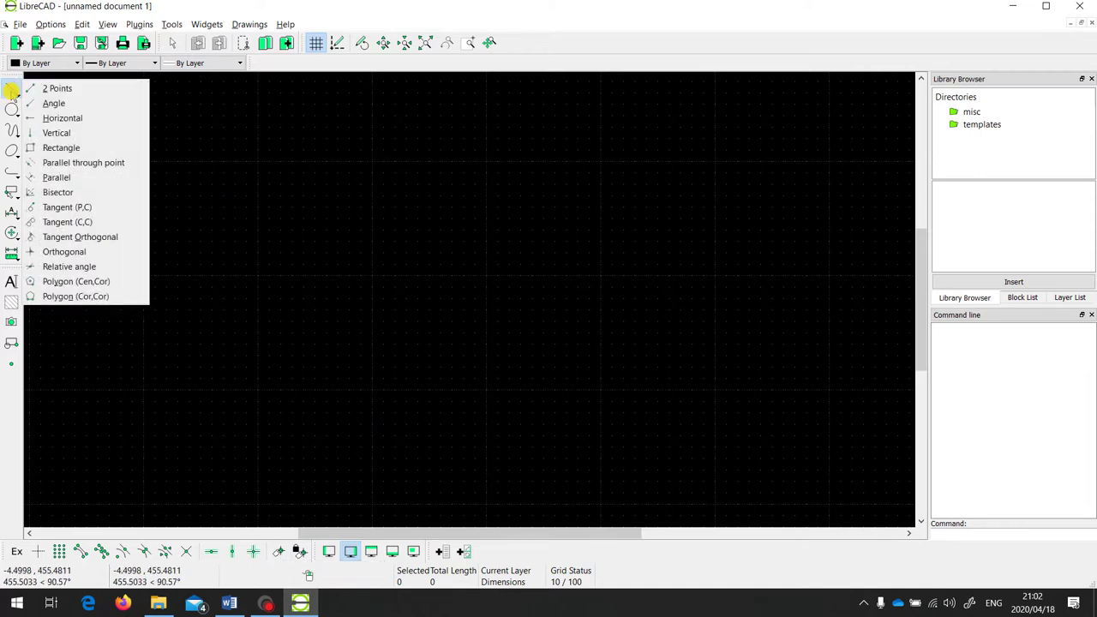
pyautogui.click(90, 89)
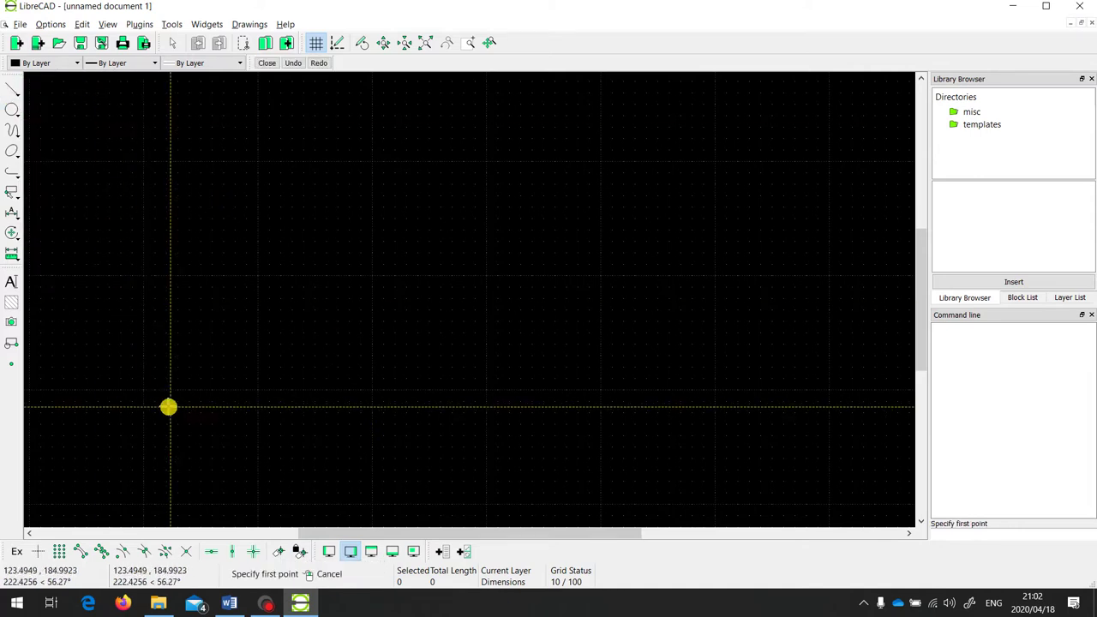
pyautogui.click(123, 292)
pyautogui.click(296, 462)
pyautogui.click(492, 347)
pyautogui.click(641, 483)
pyautogui.click(804, 343)
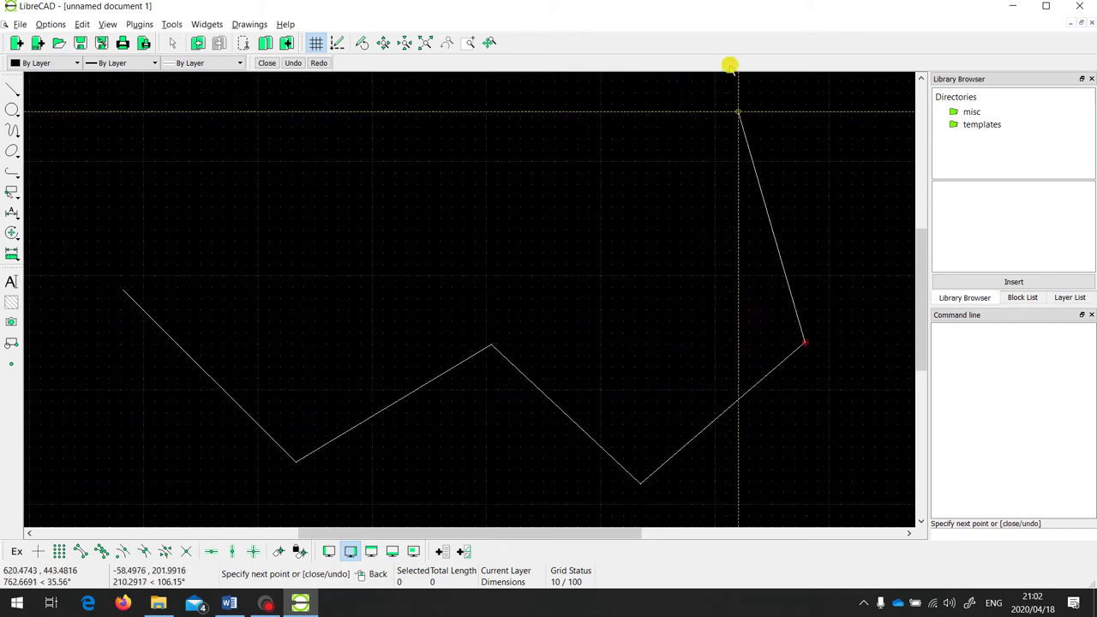
pyautogui.click(712, 110)
pyautogui.click(334, 163)
pyautogui.click(111, 99)
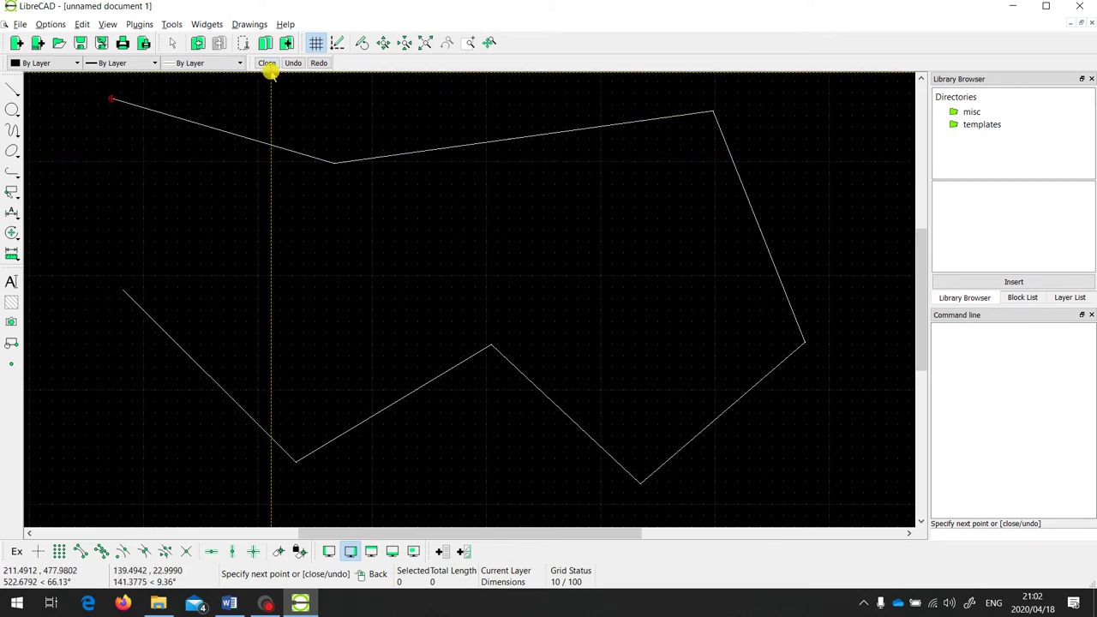
pyautogui.click(267, 63)
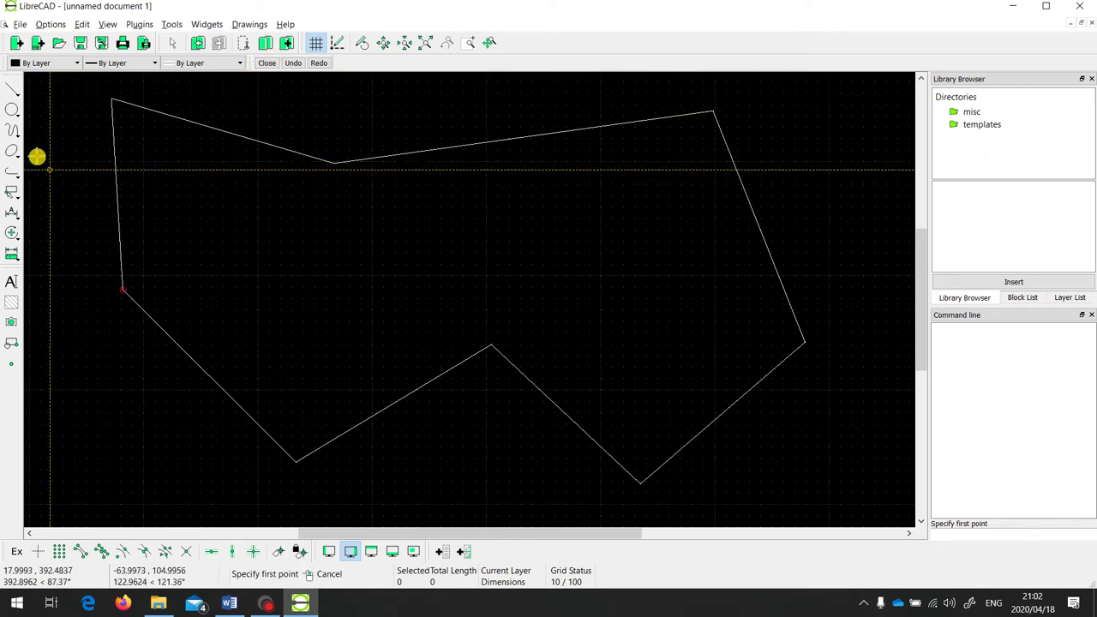
# Step: Draw two two-point circles, one crossing the outline's left edge and one inside its right half
pyautogui.click(12, 109)
pyautogui.click(56, 123)
pyautogui.click(66, 153)
pyautogui.click(171, 306)
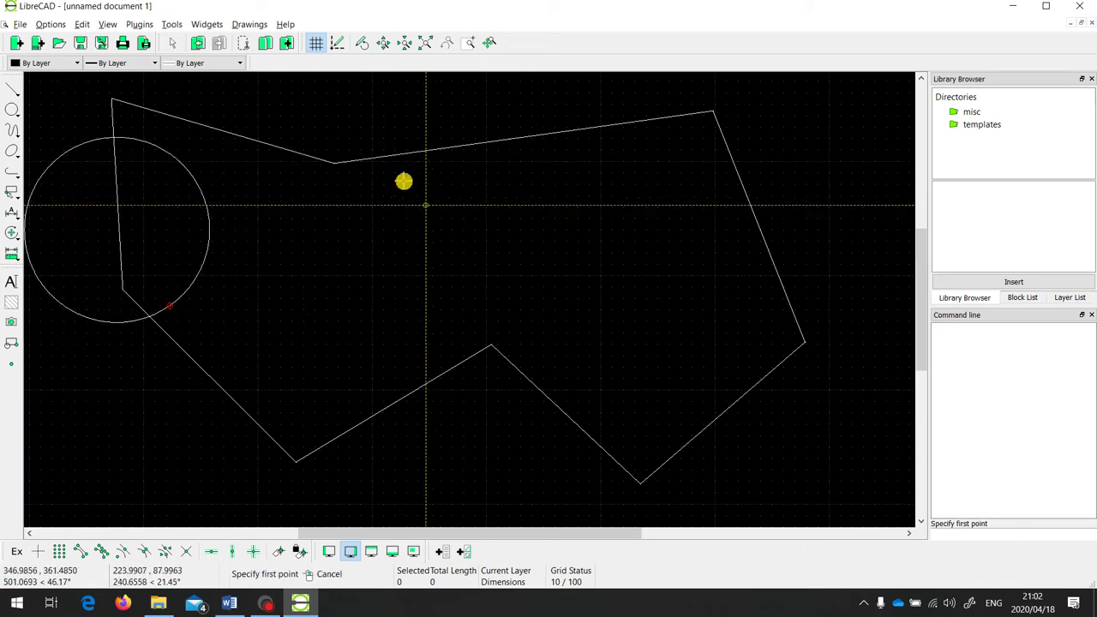
pyautogui.click(539, 199)
pyautogui.click(675, 315)
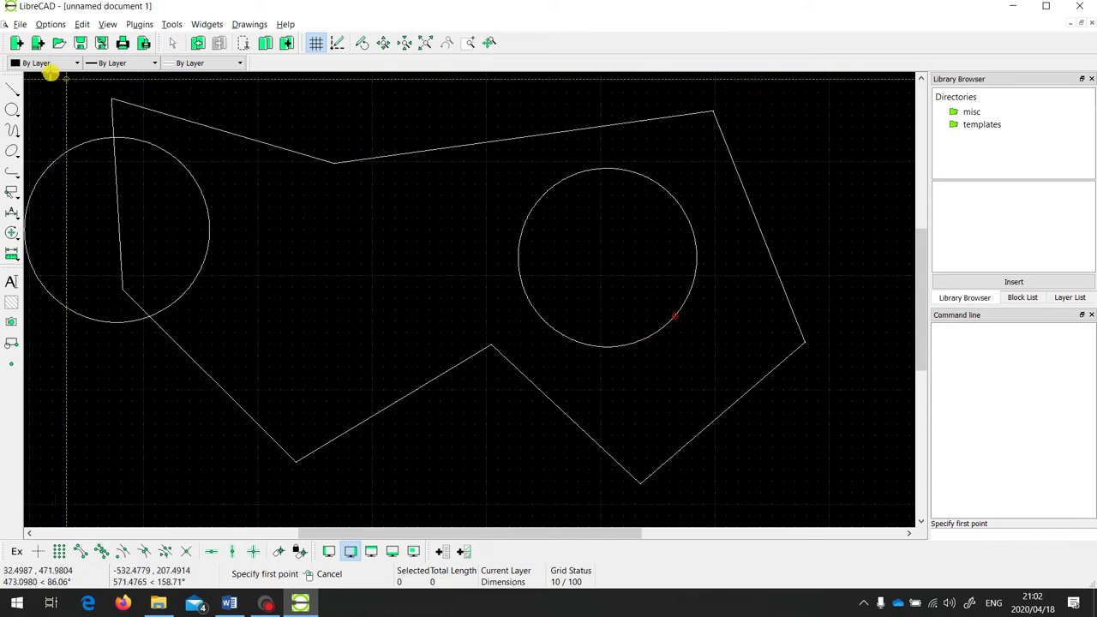
# Step: Draw a two-point line without snapping from the outline's lower-left corner up to the inner corner of its top edge
pyautogui.click(12, 89)
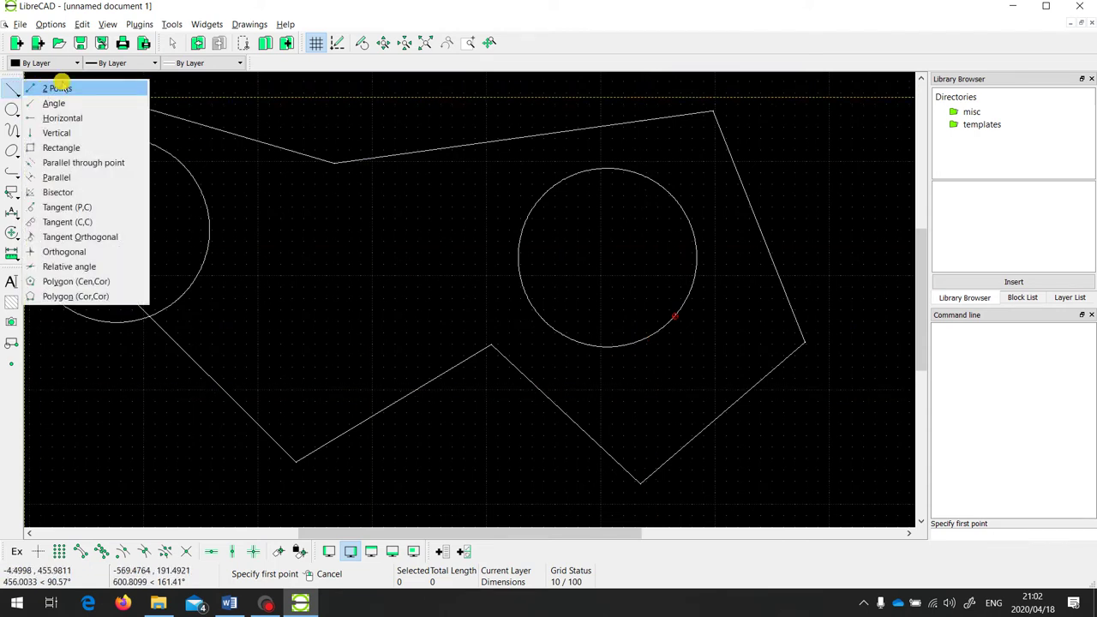
pyautogui.click(59, 88)
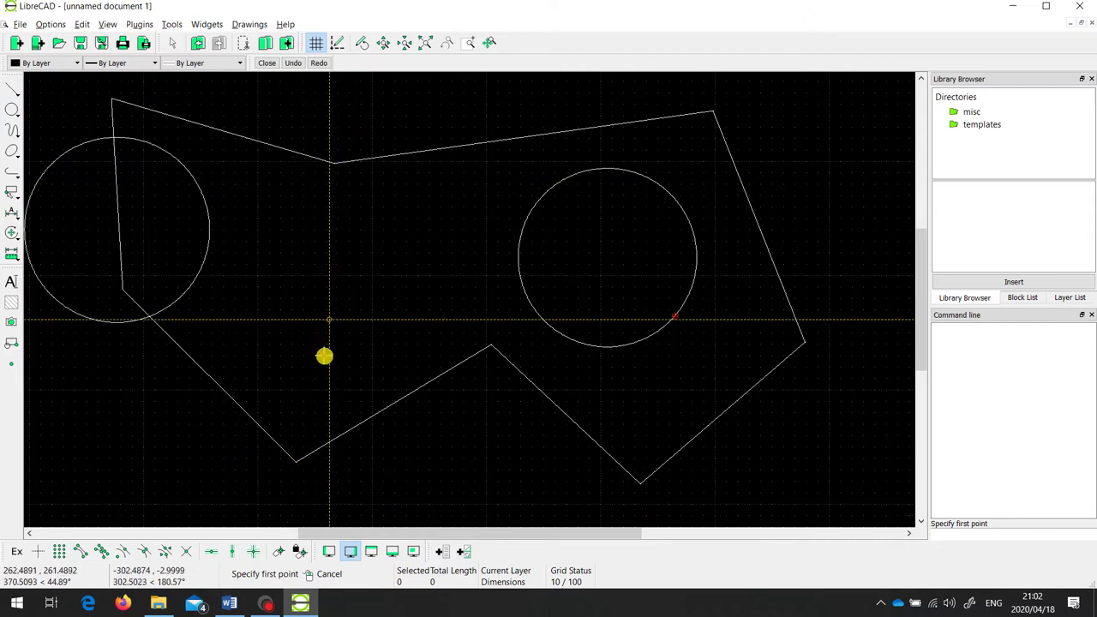
pyautogui.click(296, 462)
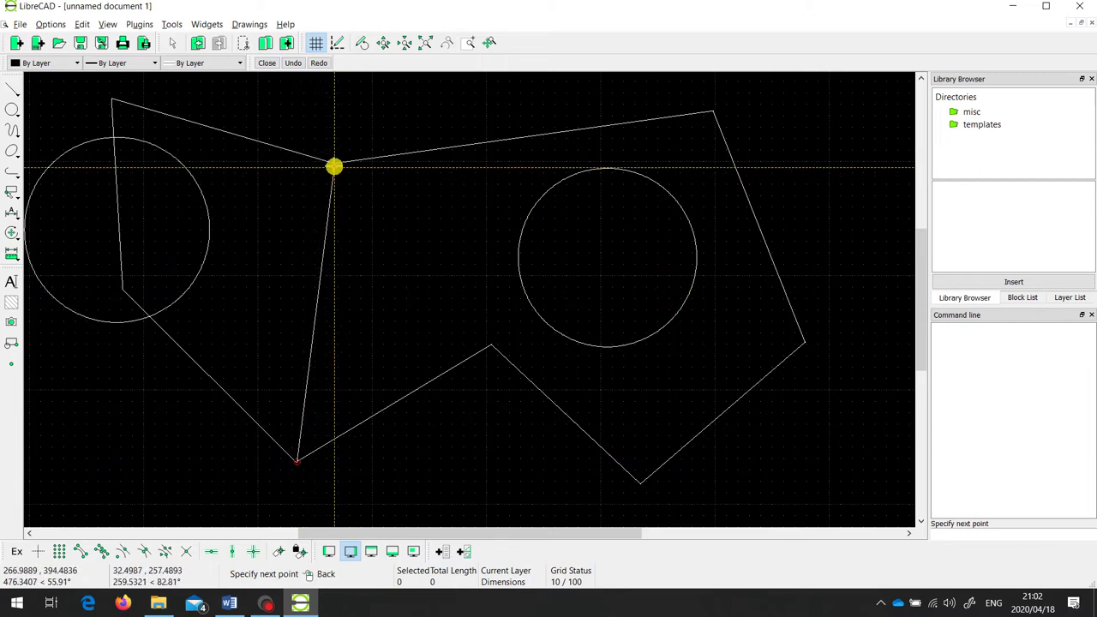
pyautogui.click(334, 163)
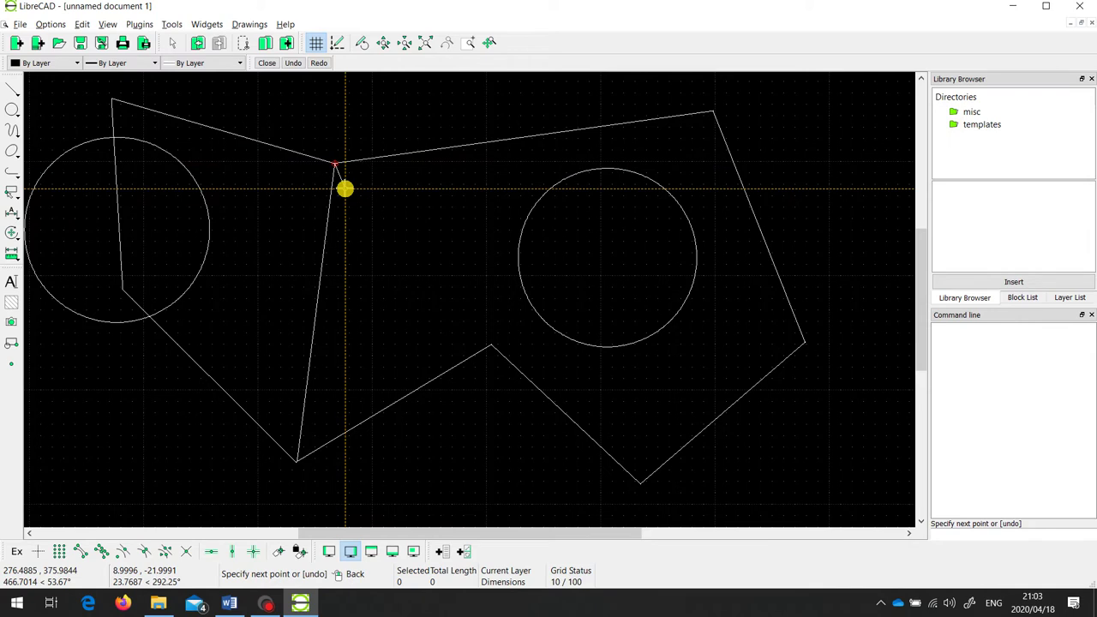
pyautogui.rightClick(344, 188)
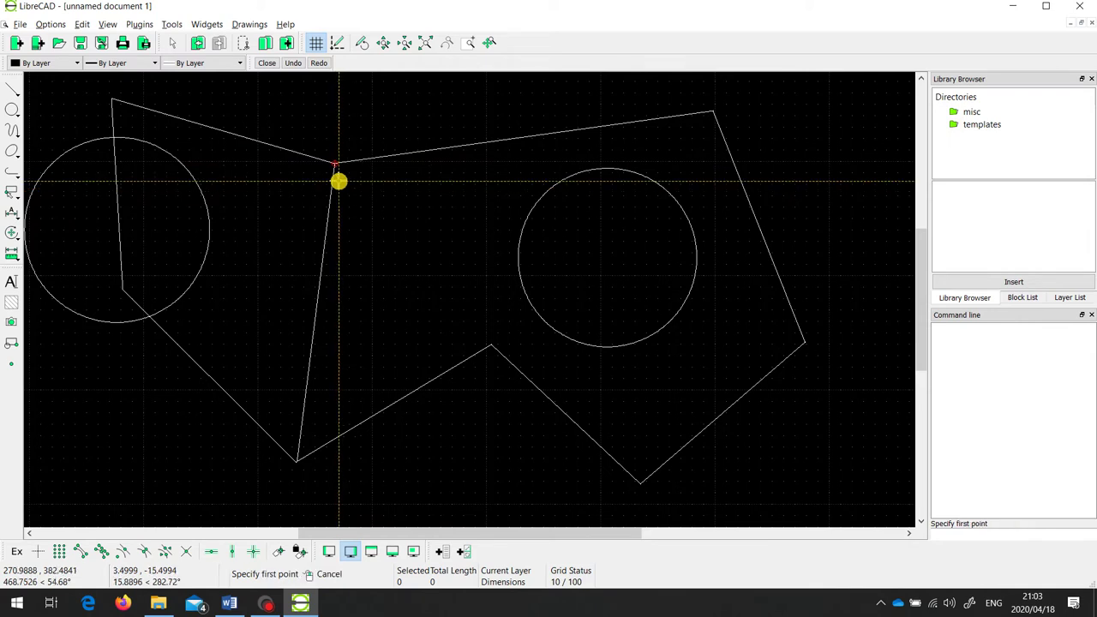
pyautogui.rightClick(307, 491)
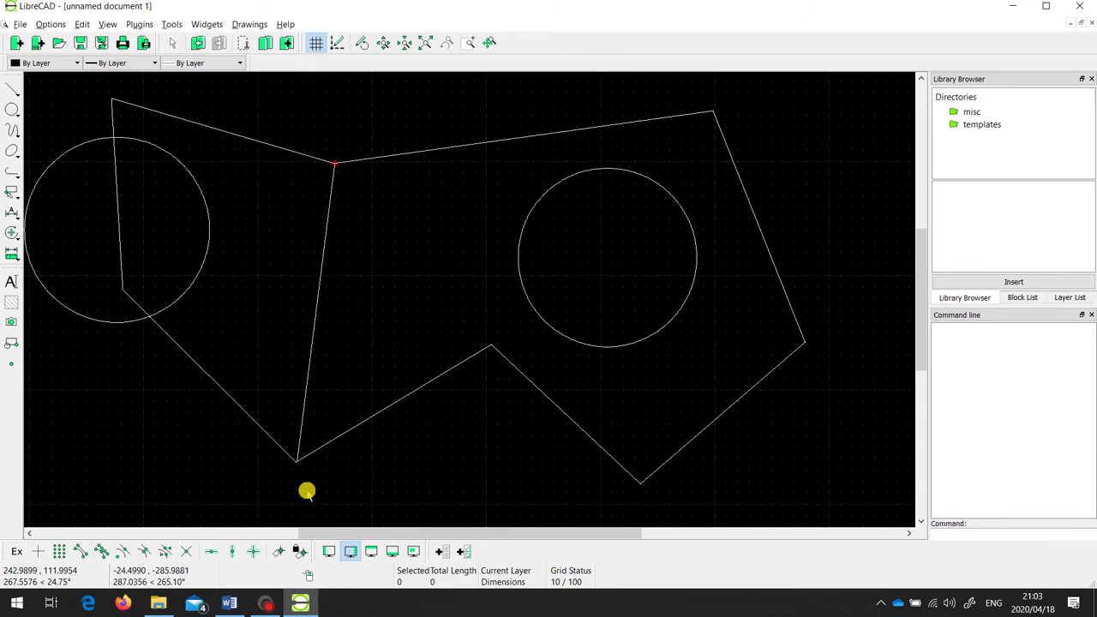
# Step: Examine up close how the dividing line meets the outline's lower-left corner, and return to the full drawing
pyautogui.scroll(4, 304, 465)
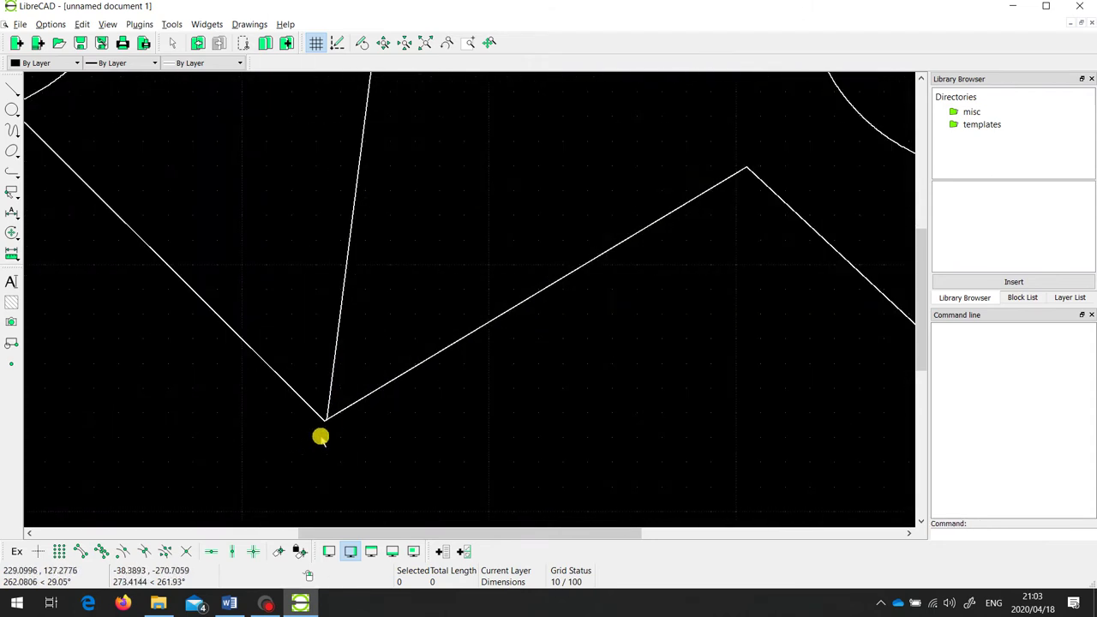
pyautogui.scroll(2, 325, 417)
pyautogui.scroll(3, 347, 405)
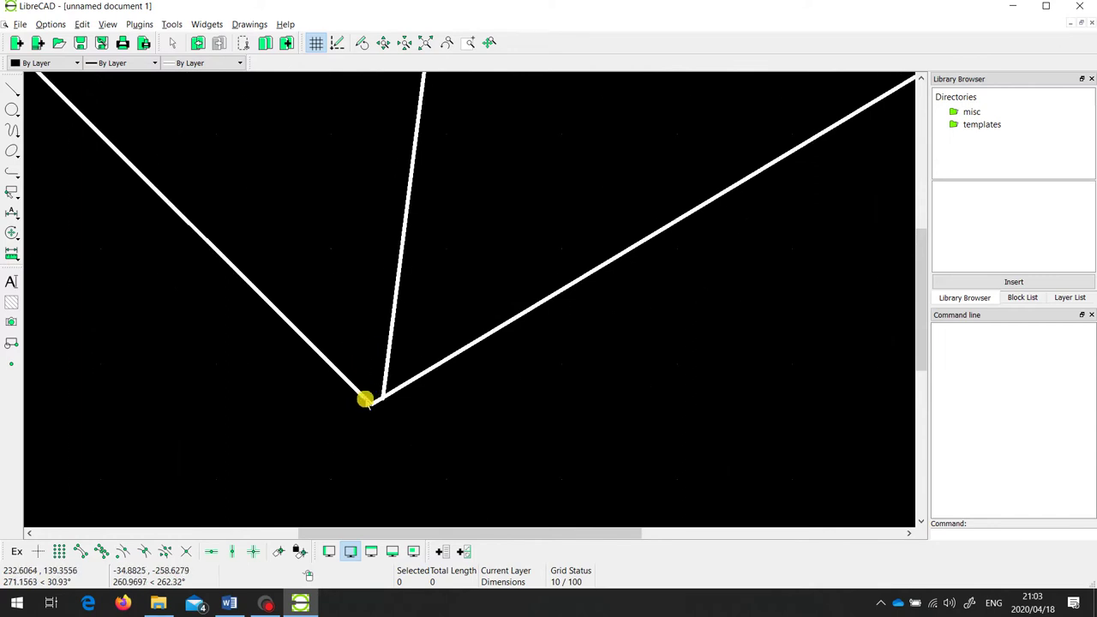
pyautogui.scroll(1, 392, 409)
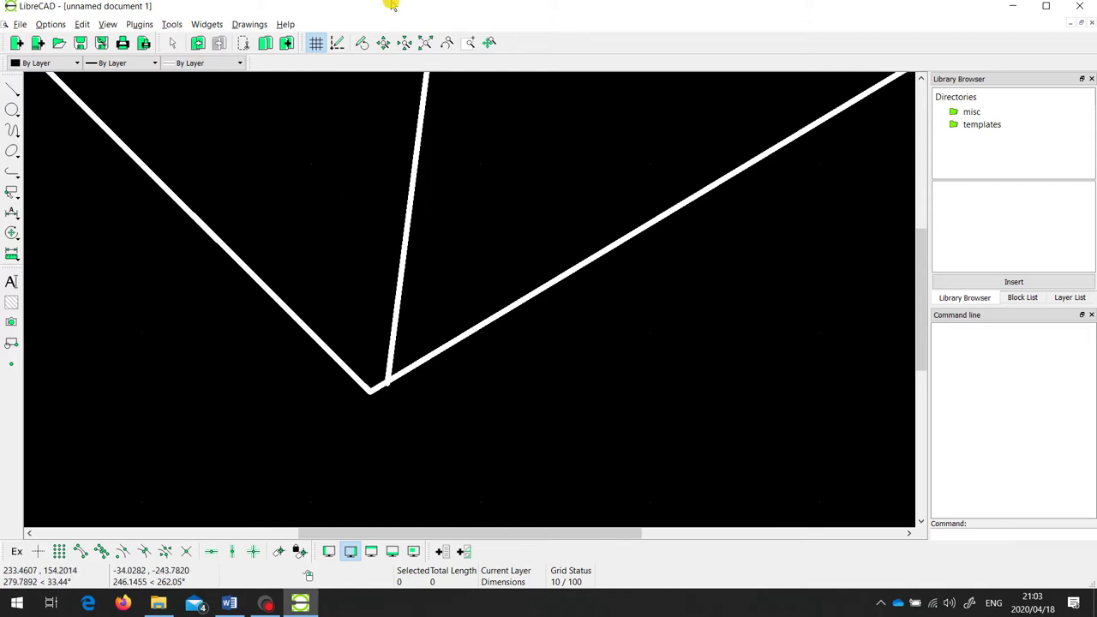
pyautogui.click(424, 42)
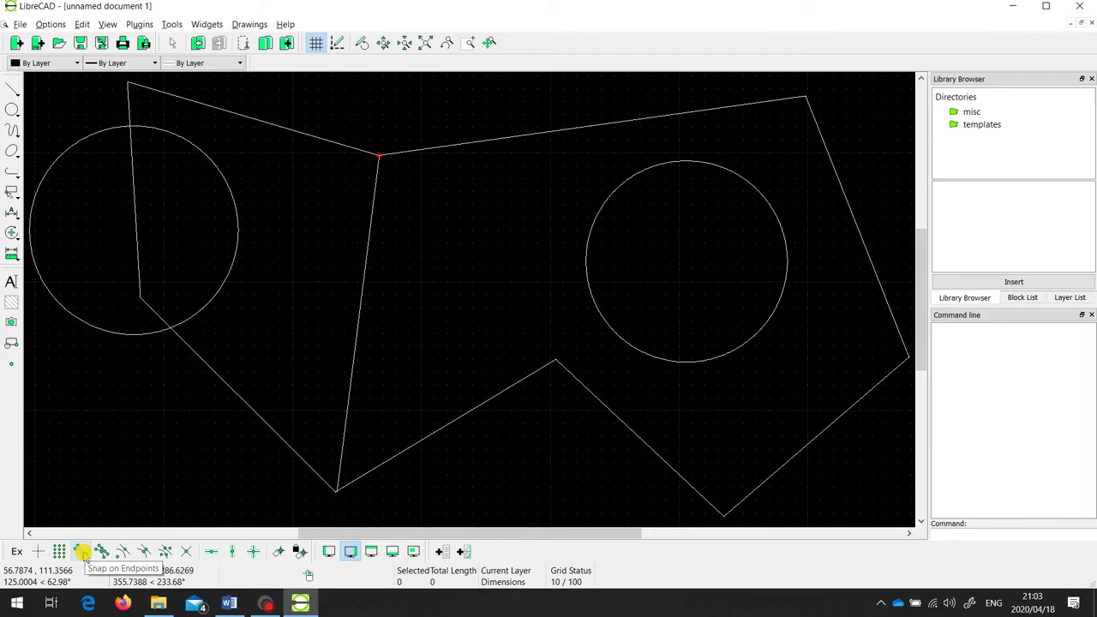
# Step: Enable endpoint snapping and draw a line from the outline's left corner near the circle to its upper-right corner
pyautogui.click(81, 551)
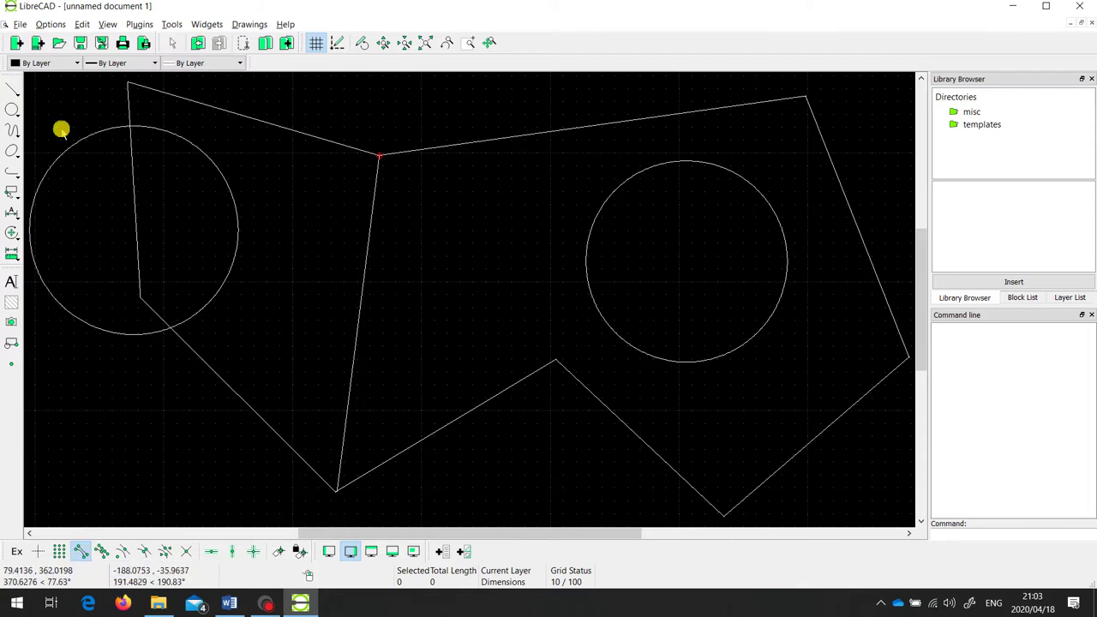
pyautogui.rightClick(10, 86)
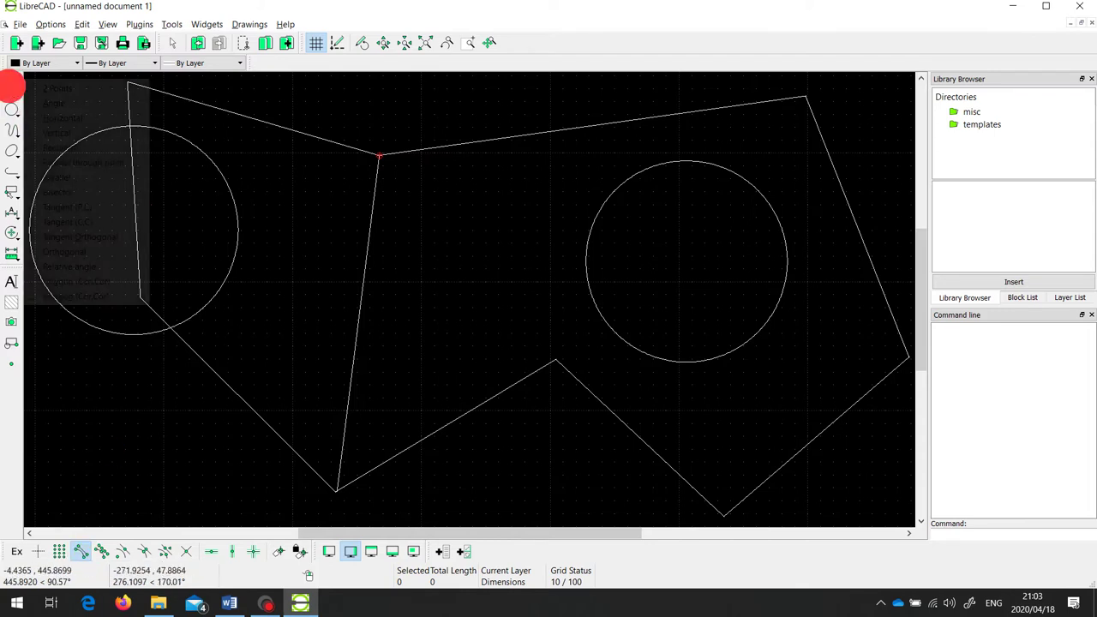
pyautogui.click(55, 89)
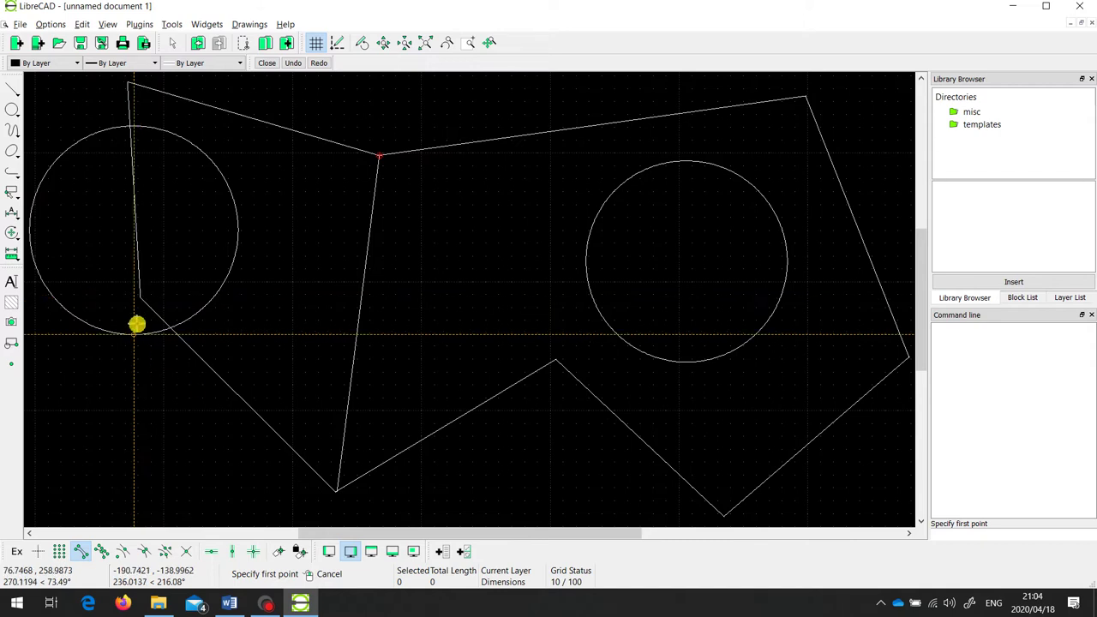
pyautogui.click(139, 303)
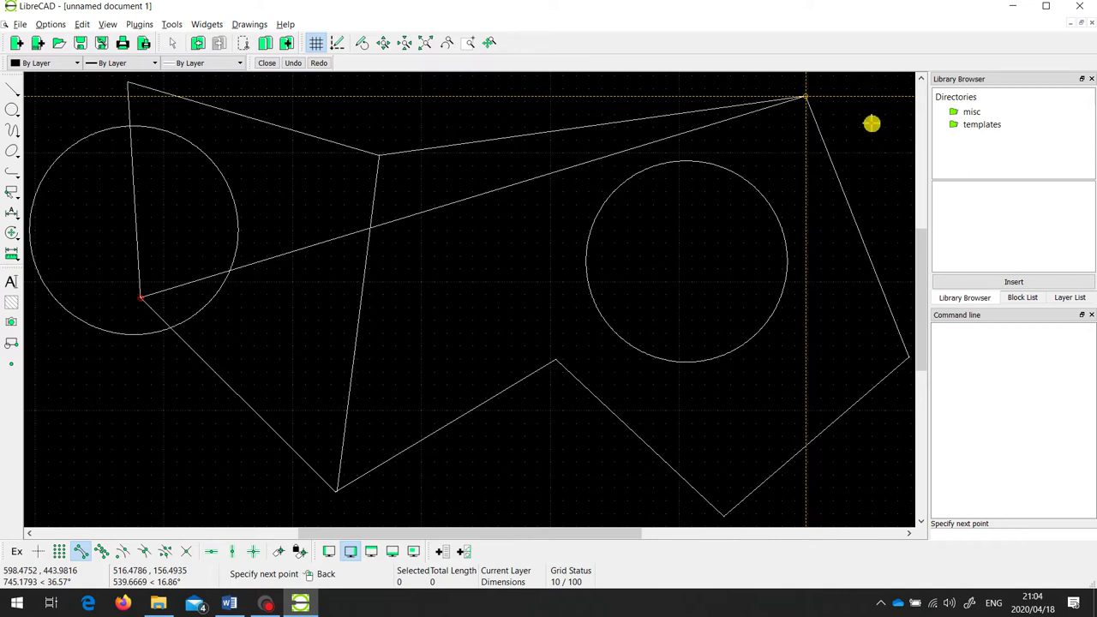
pyautogui.click(872, 124)
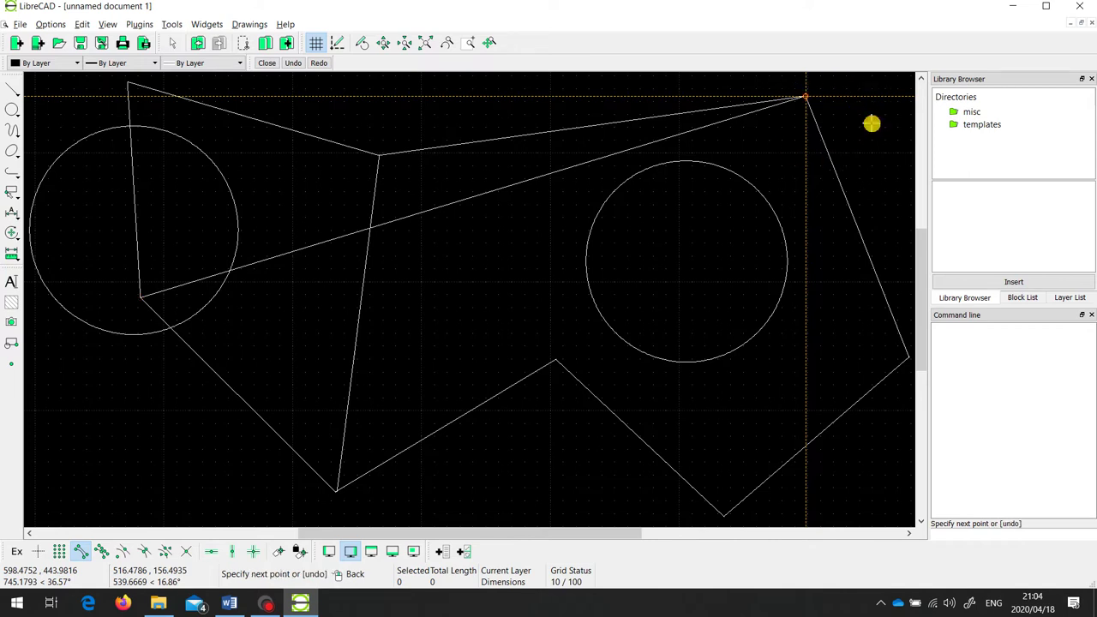
pyautogui.rightClick(817, 241)
pyautogui.rightClick(818, 238)
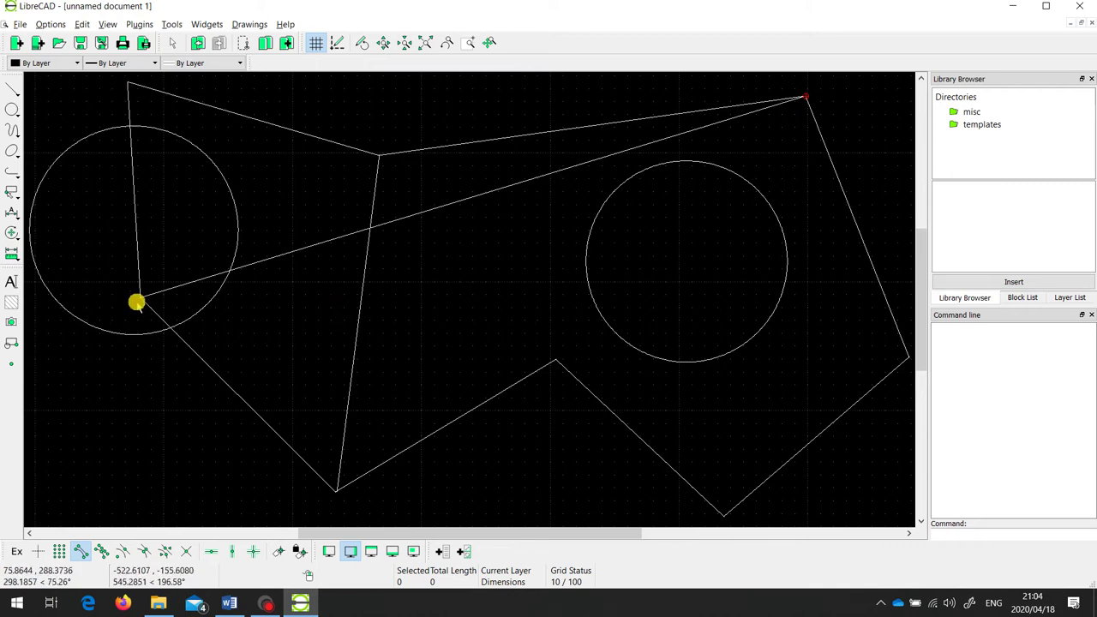
# Step: Examine up close how the snapped line joins the outline's left corner, and return to the full drawing
pyautogui.scroll(5, 140, 301)
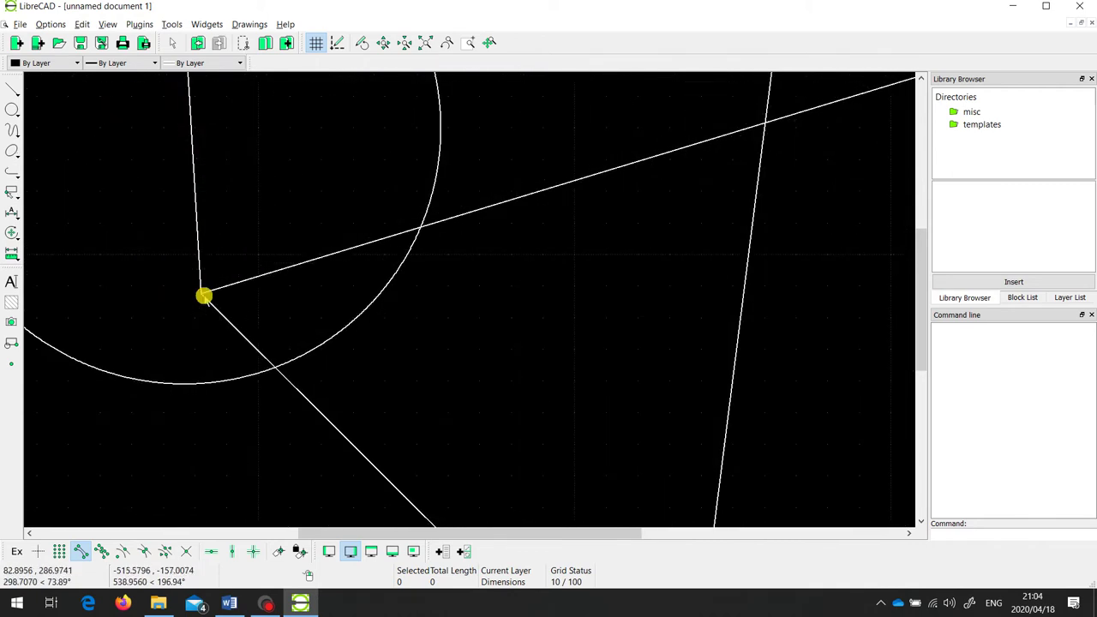
pyautogui.scroll(5, 203, 297)
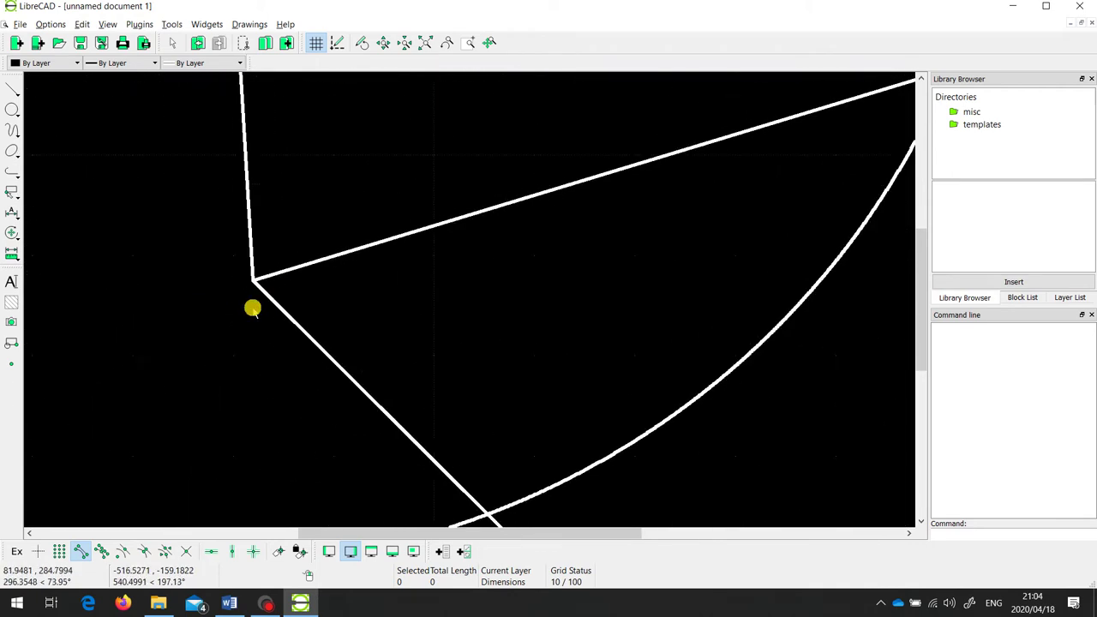
pyautogui.scroll(4, 282, 278)
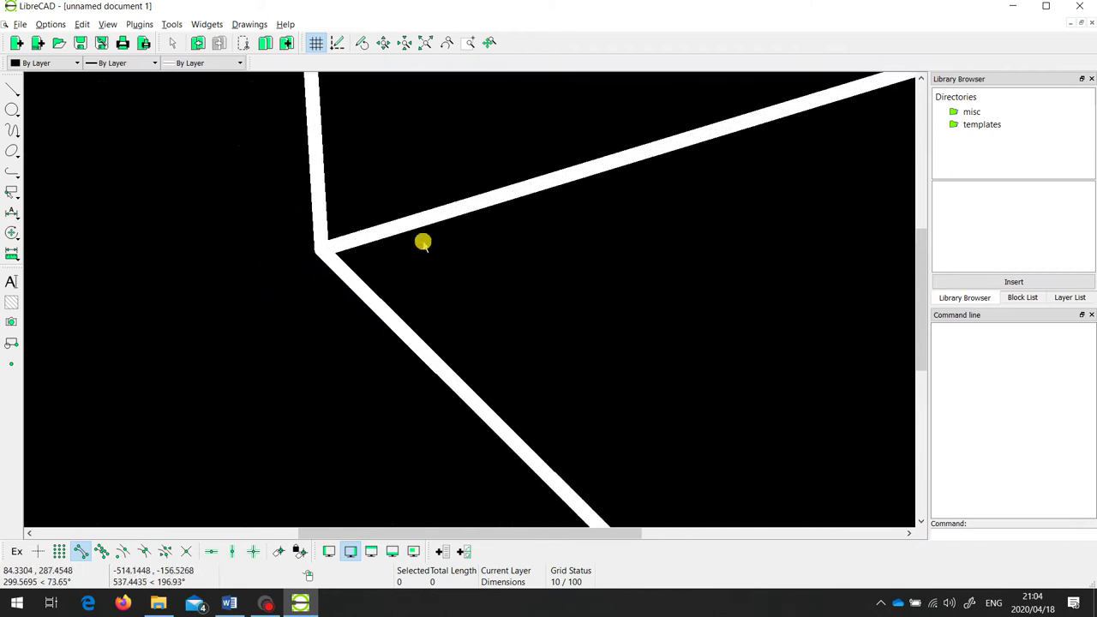
pyautogui.scroll(5, 348, 229)
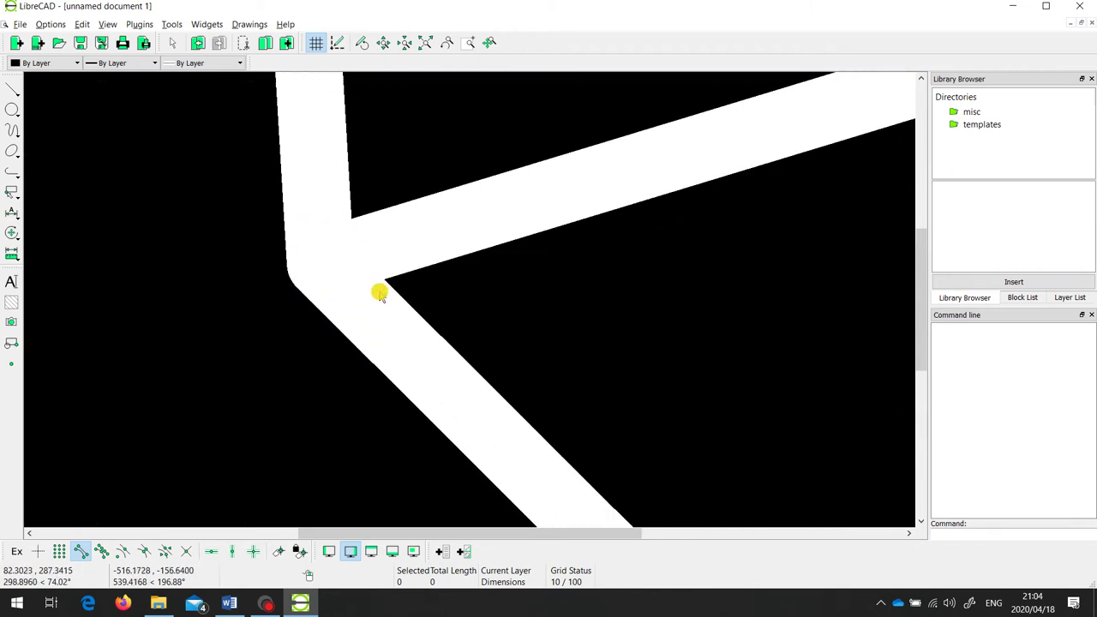
pyautogui.scroll(4, 340, 243)
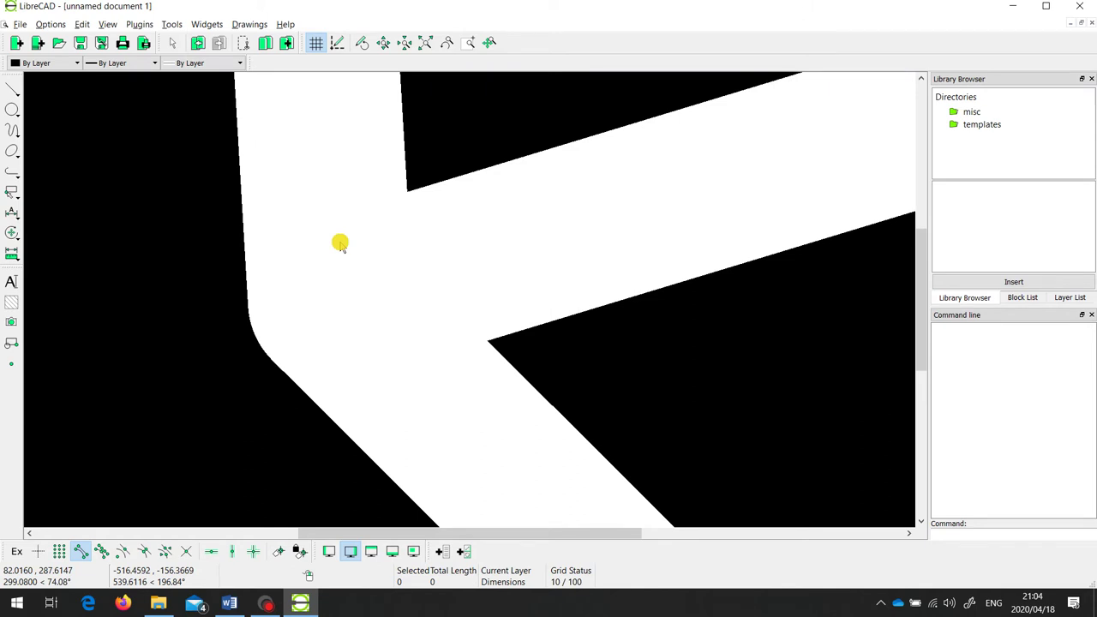
pyautogui.click(425, 43)
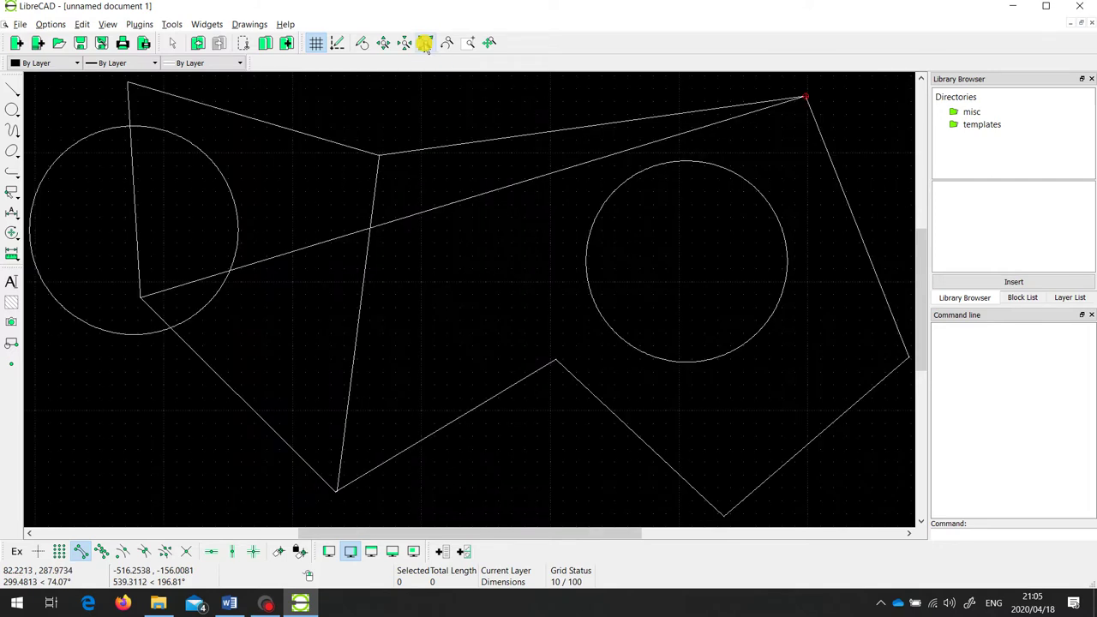
pyautogui.click(229, 604)
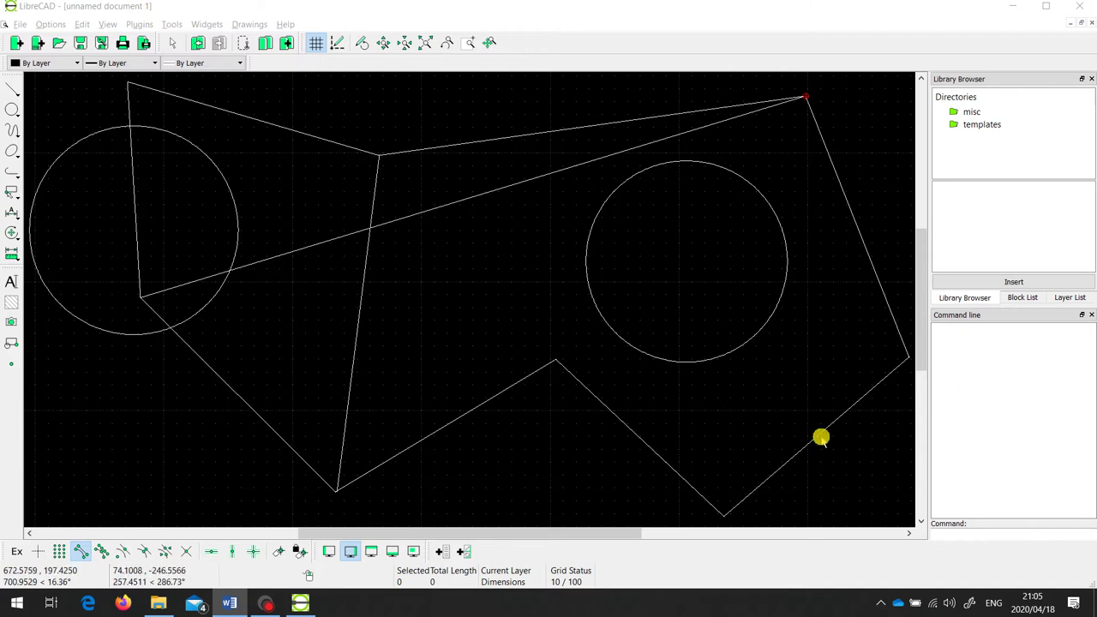
pyautogui.click(539, 380)
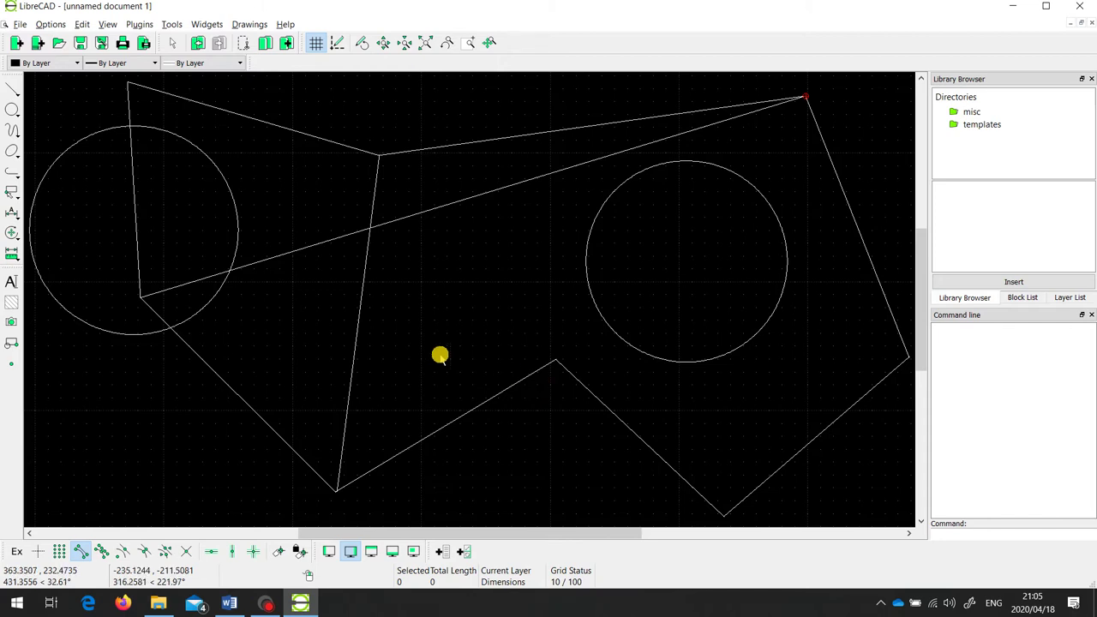
# Step: Enable free snap together with endpoint snap and draw a line about 130 units long from the outline's left corner down to a free point
pyautogui.click(79, 551)
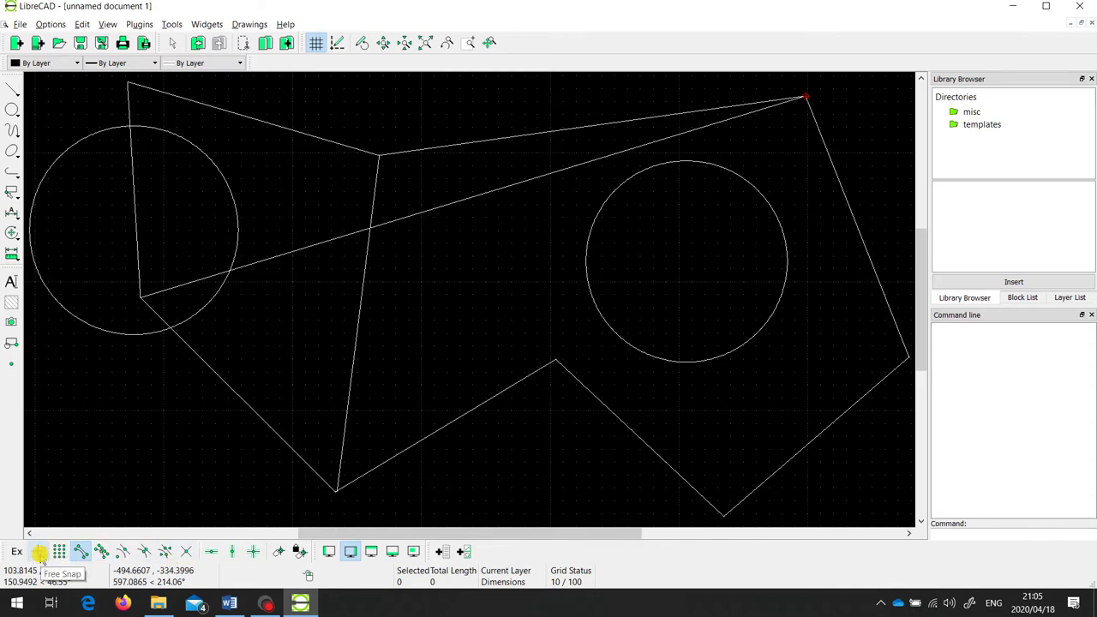
pyautogui.click(40, 551)
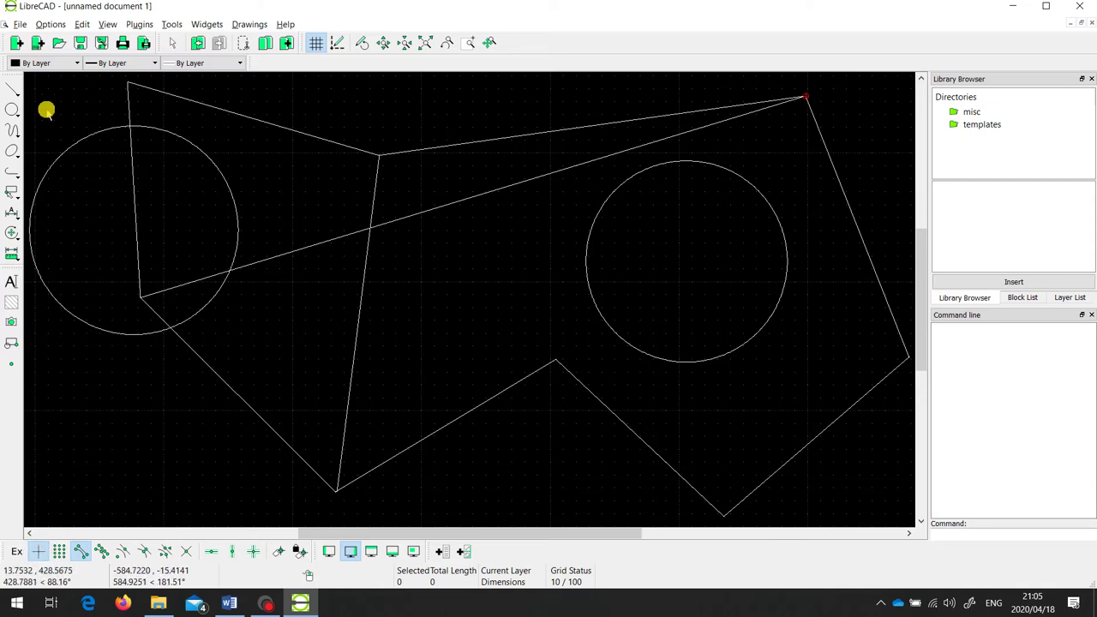
pyautogui.click(15, 90)
pyautogui.click(54, 88)
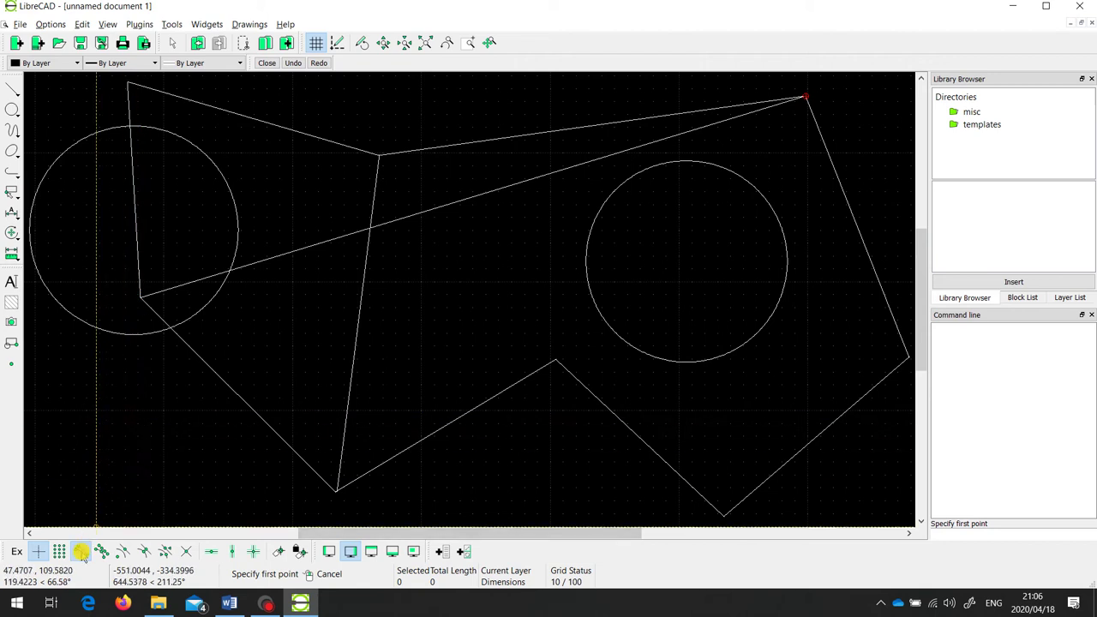
pyautogui.click(81, 552)
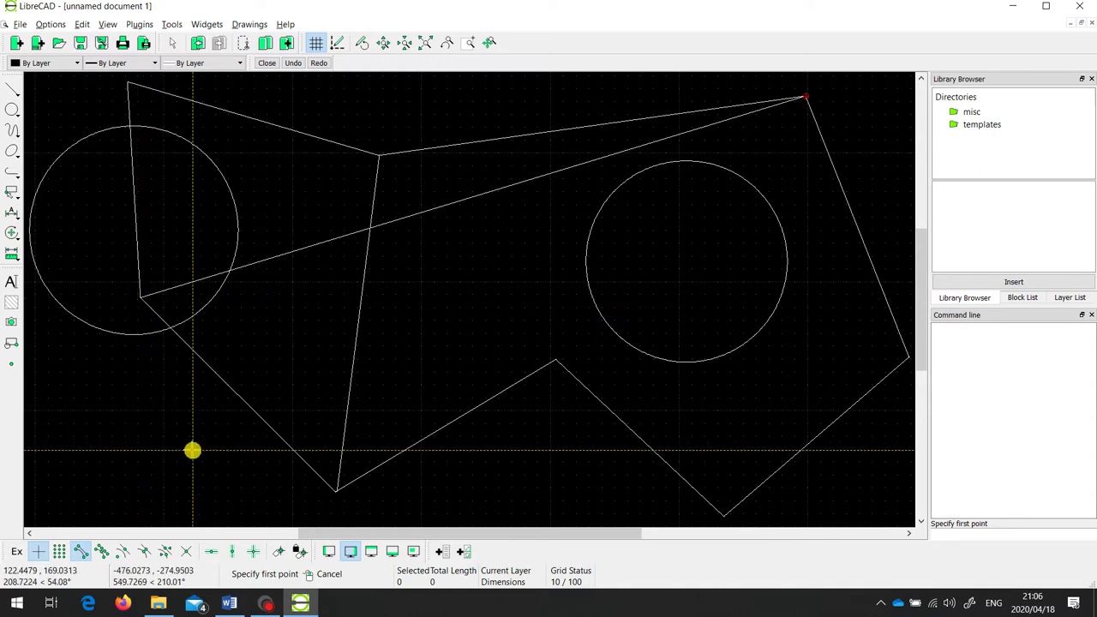
pyautogui.click(137, 301)
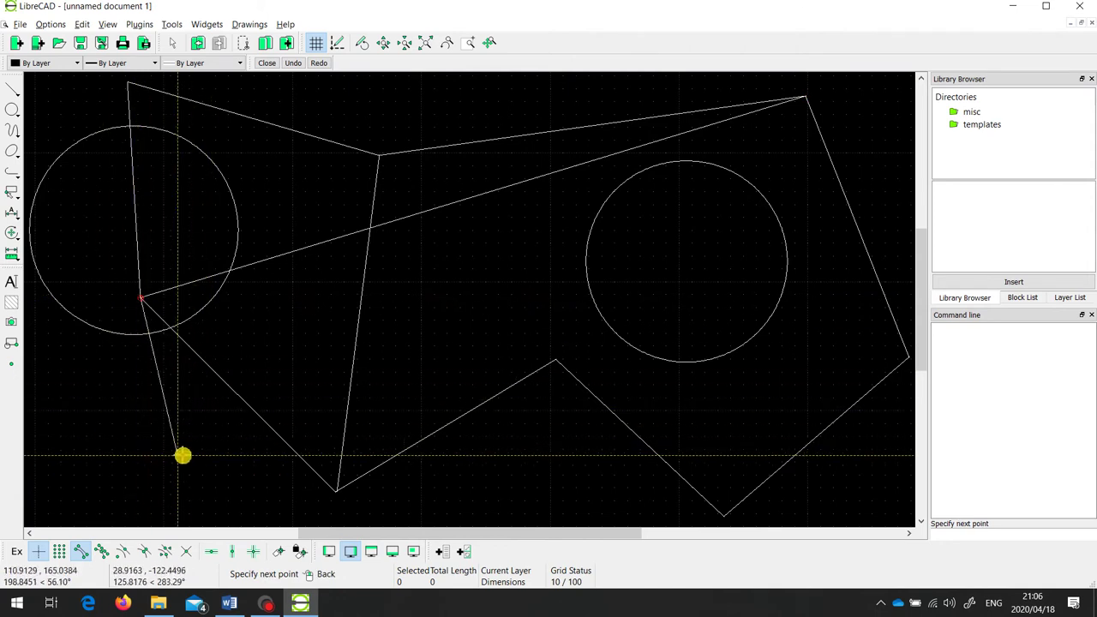
pyautogui.click(200, 455)
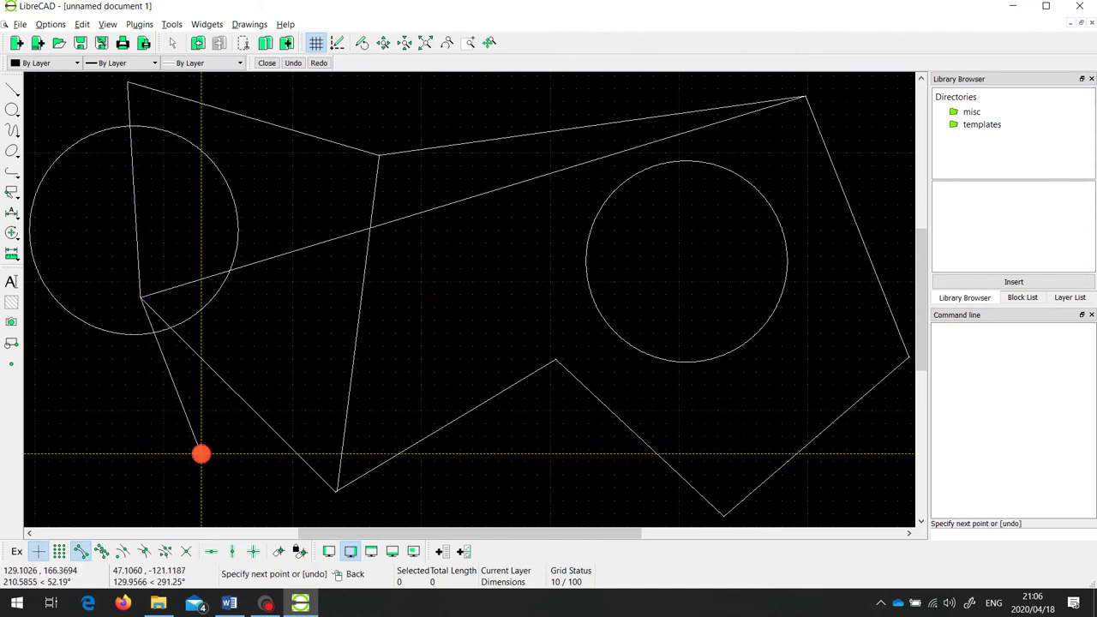
pyautogui.rightClick(281, 467)
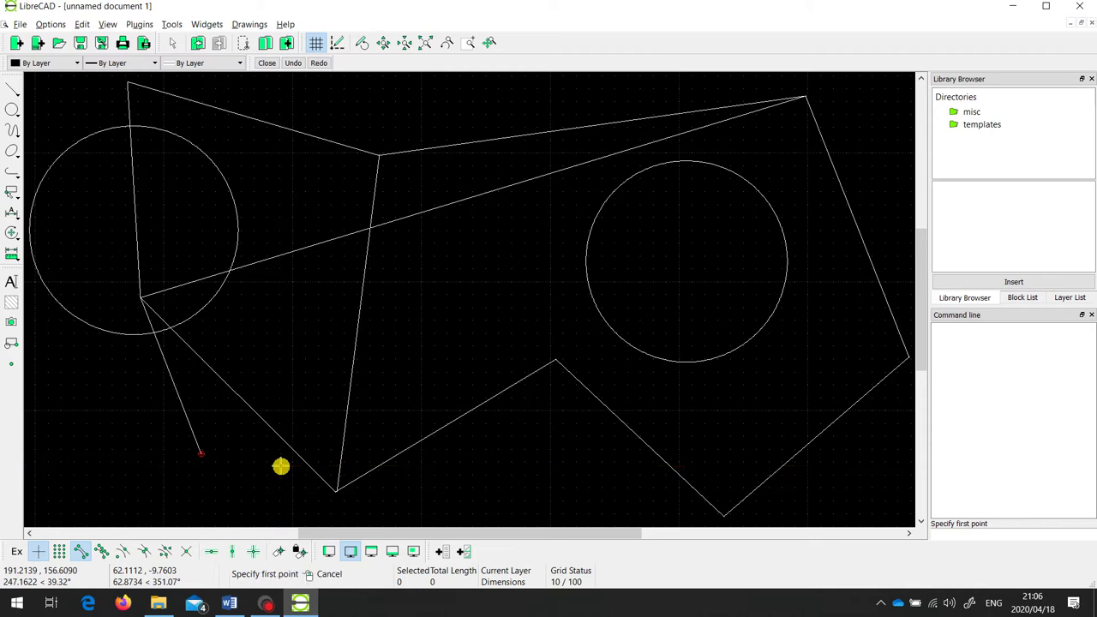
# Step: Switch to grid snap only and draw a two-segment line from grid point 300, 260 diagonally up and then horizontally towards the right circle
pyautogui.click(42, 551)
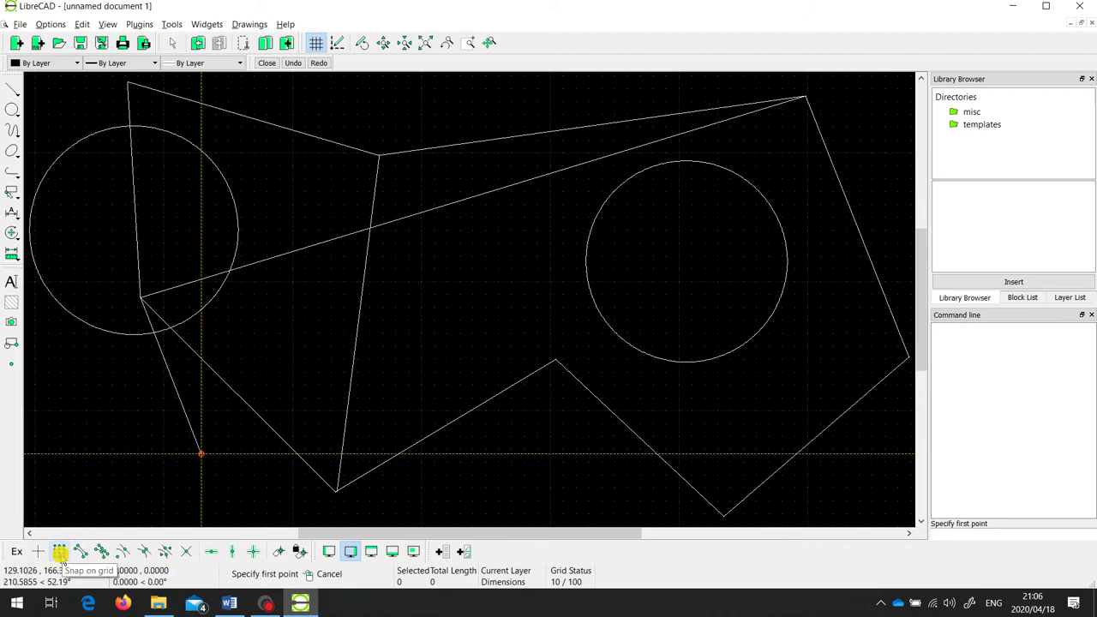
pyautogui.click(60, 552)
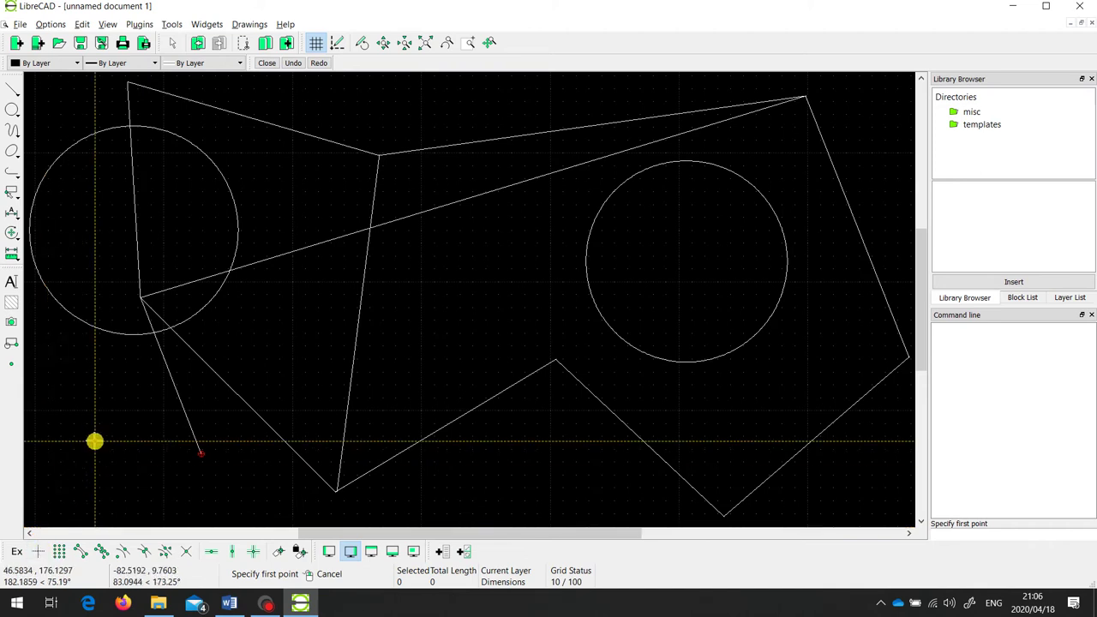
pyautogui.click(60, 552)
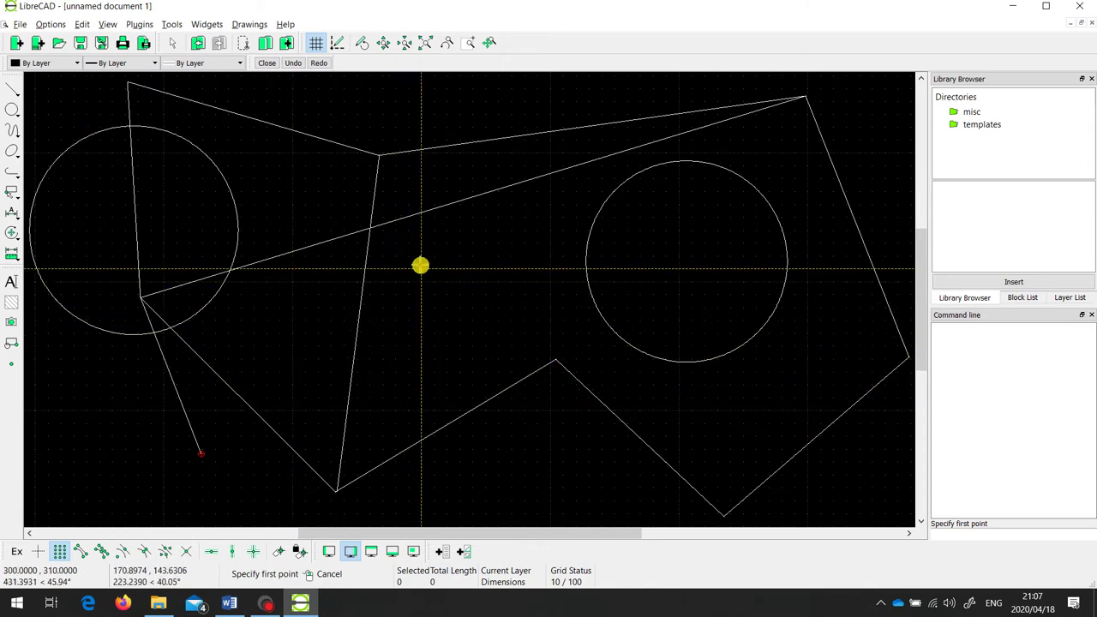
pyautogui.click(421, 334)
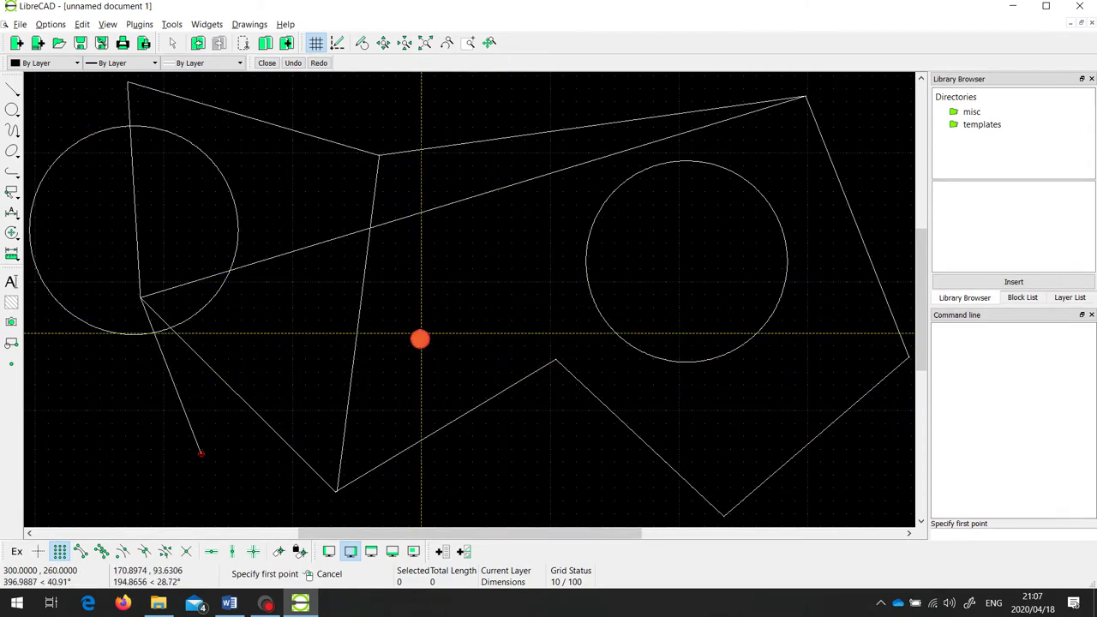
pyautogui.click(511, 242)
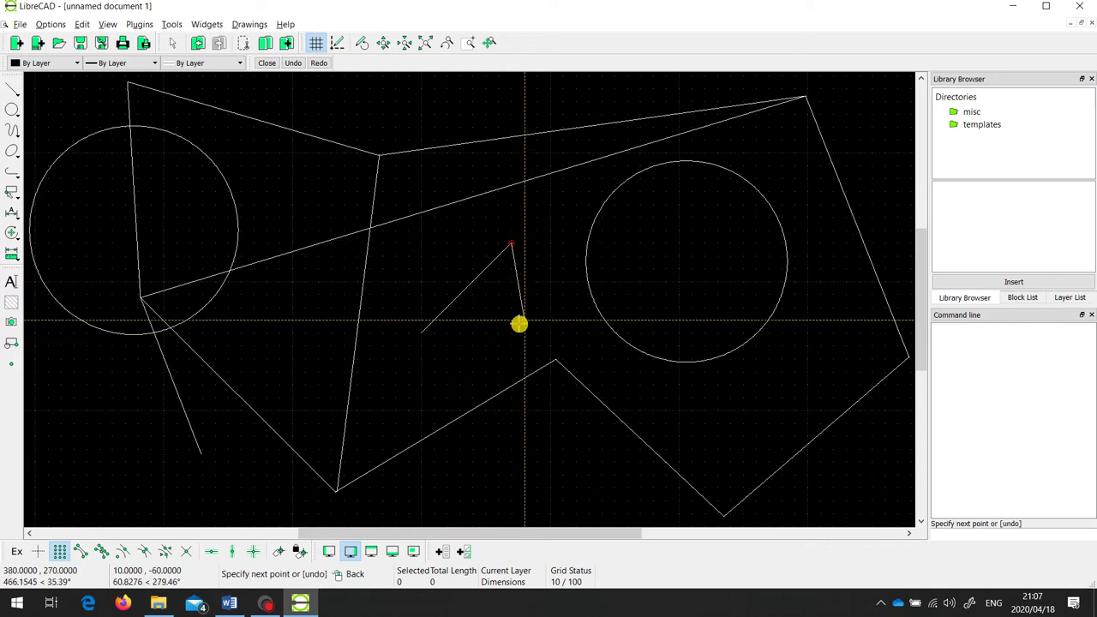
pyautogui.click(562, 243)
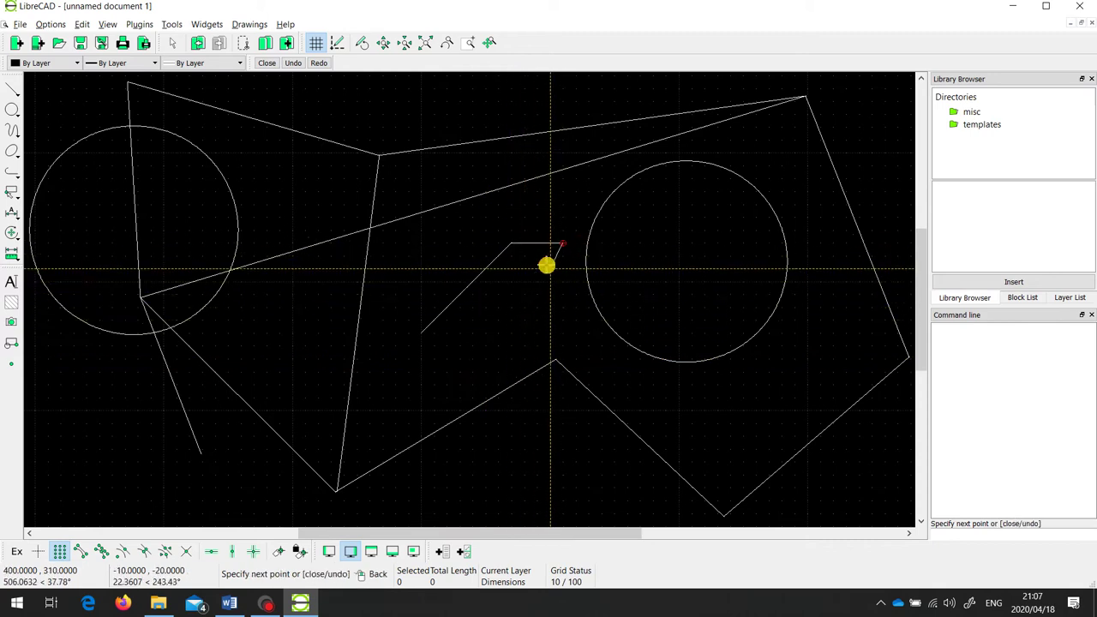
pyautogui.rightClick(546, 266)
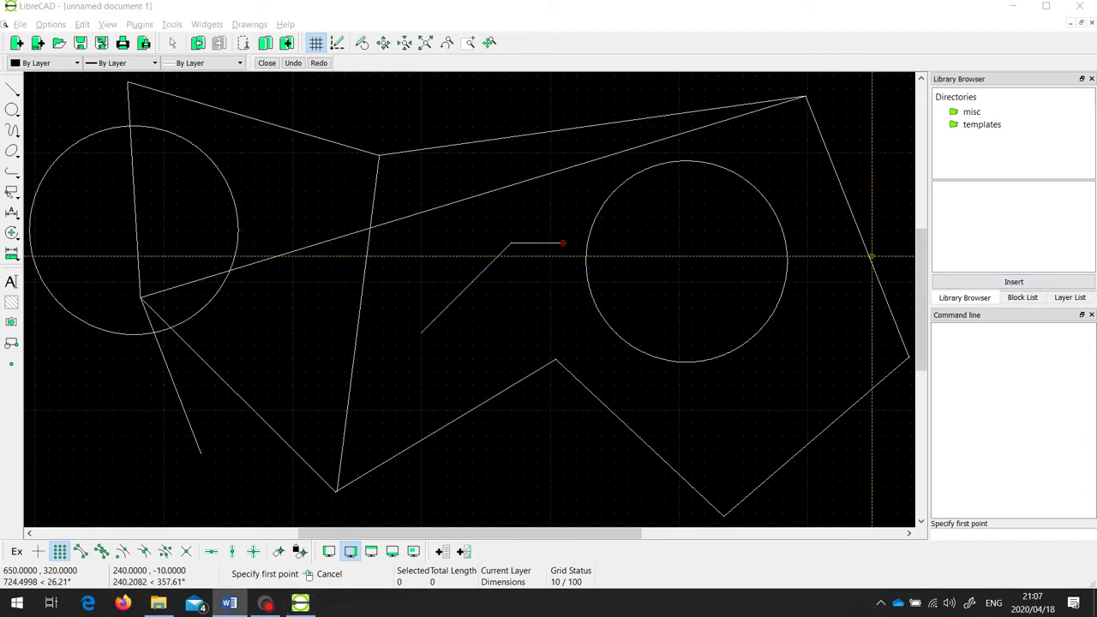
# Step: Switch to endpoint snap and draw a line from the left circle's bottom point to the right circle's top point
pyautogui.click(152, 515)
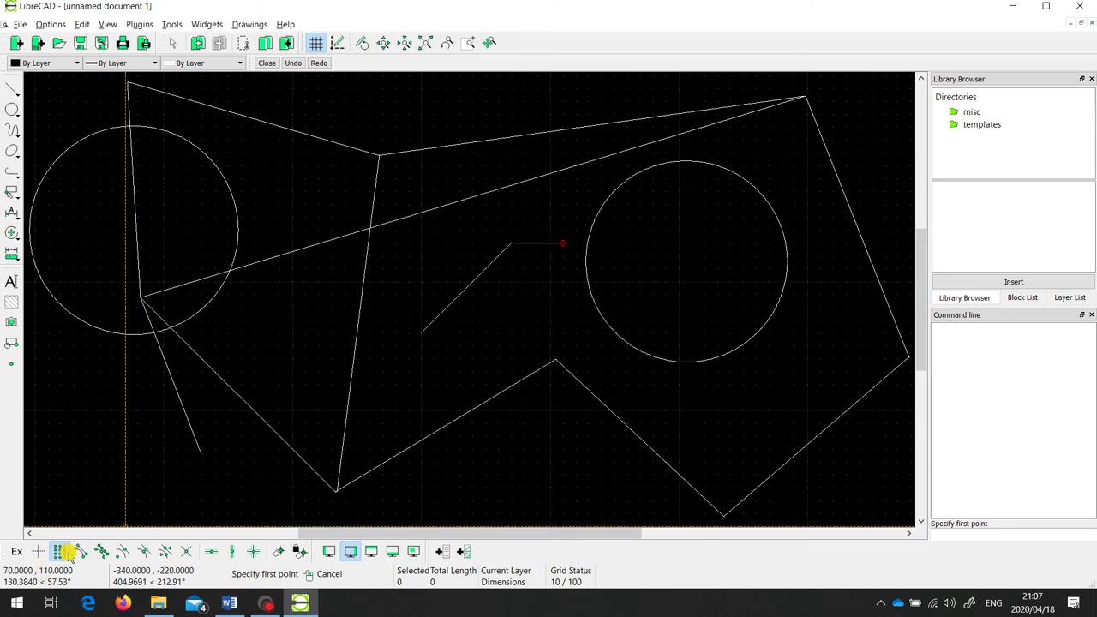
pyautogui.click(85, 551)
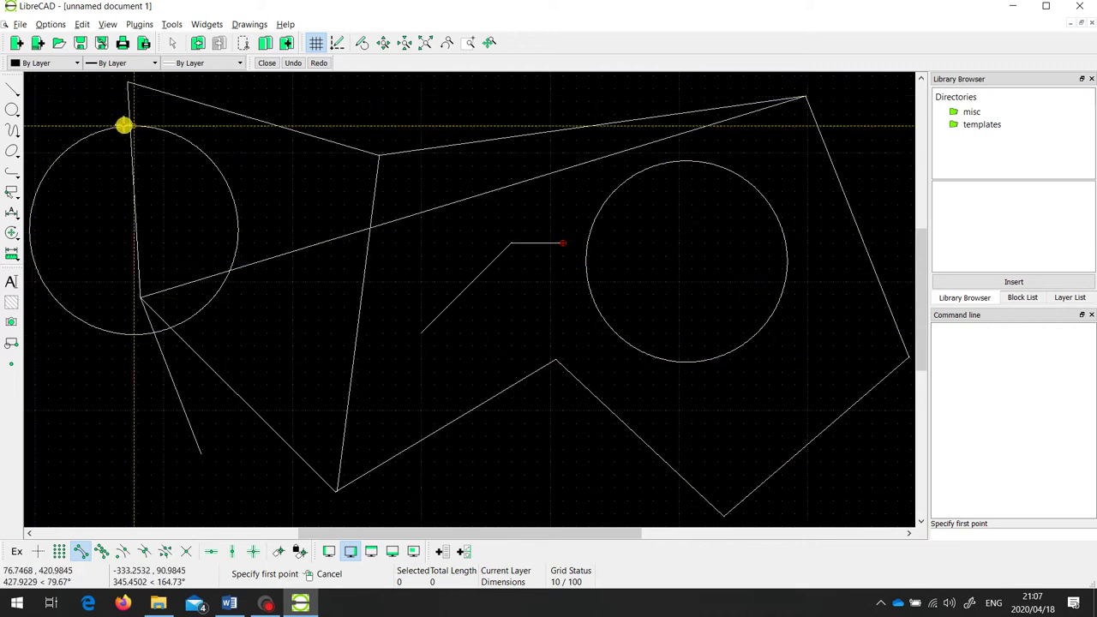
pyautogui.click(133, 336)
pyautogui.click(698, 192)
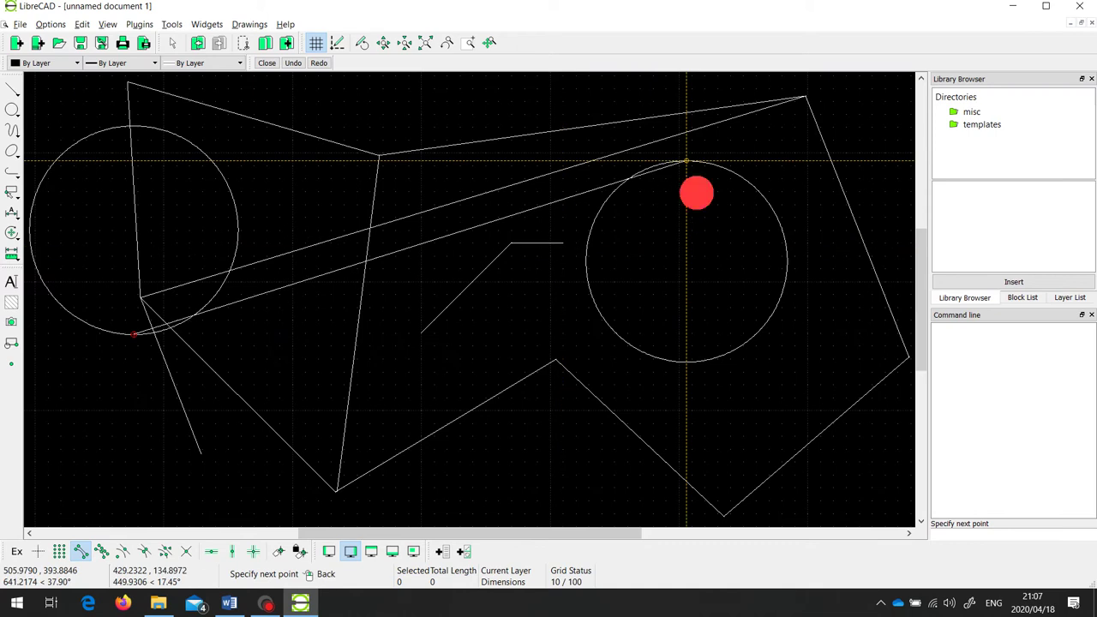
pyautogui.rightClick(787, 261)
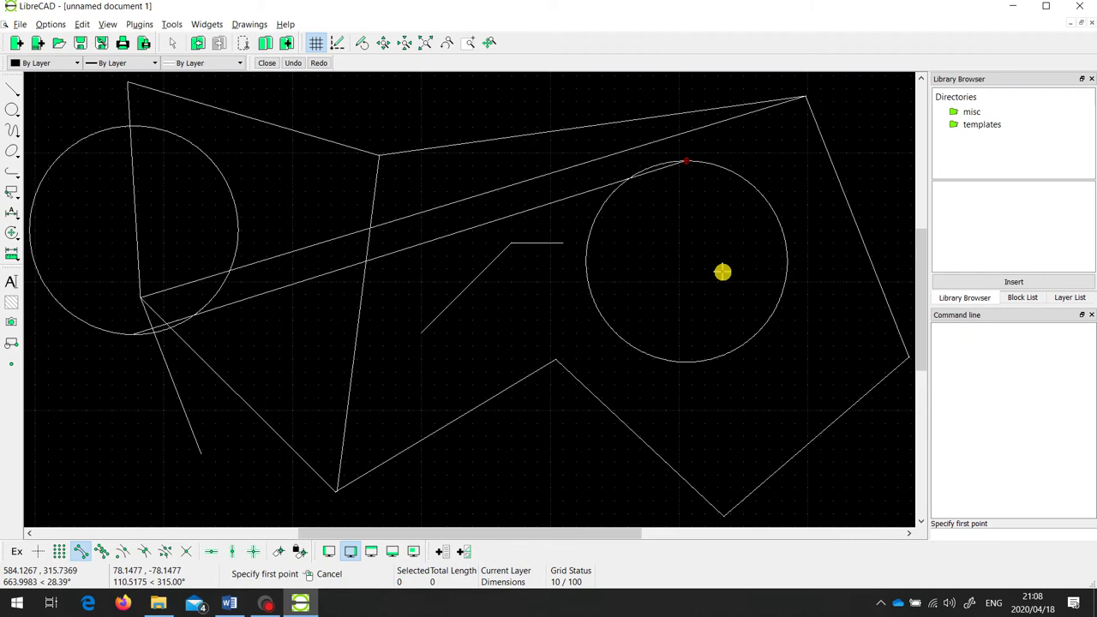
# Step: Switch to Snap on Entity and draw a line from the loose lower end of the short line to the right circle's left side
pyautogui.click(85, 552)
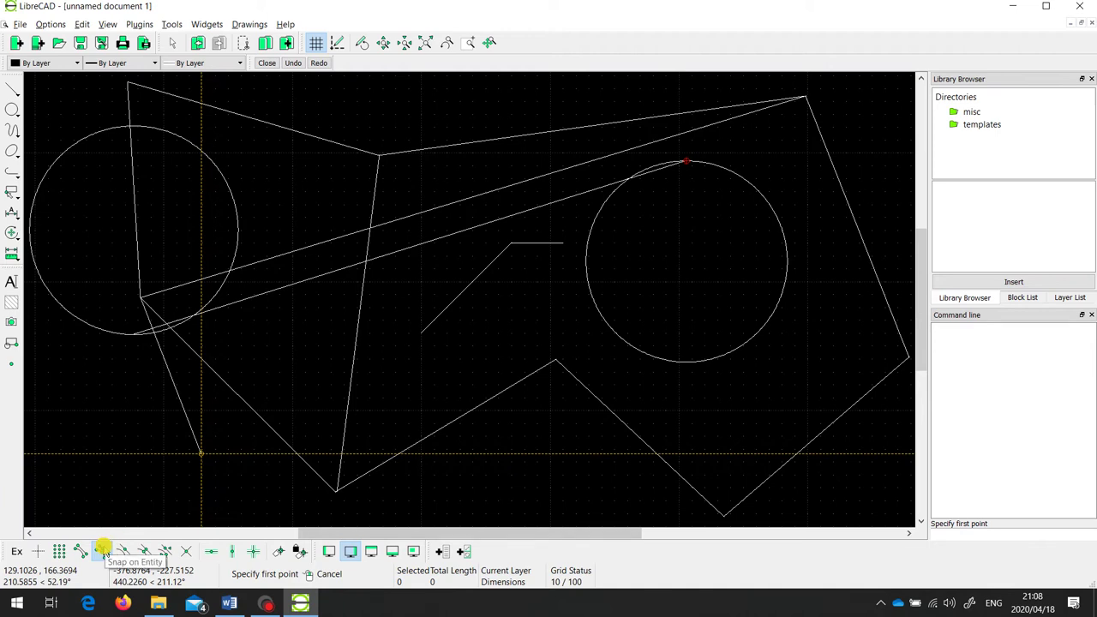
pyautogui.click(102, 551)
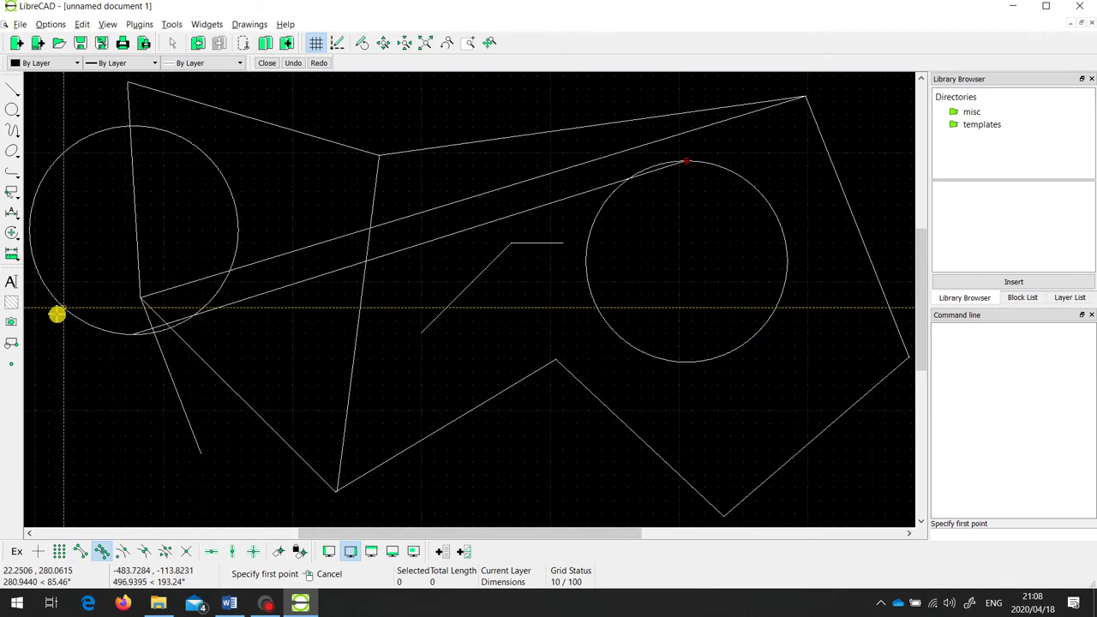
pyautogui.click(209, 466)
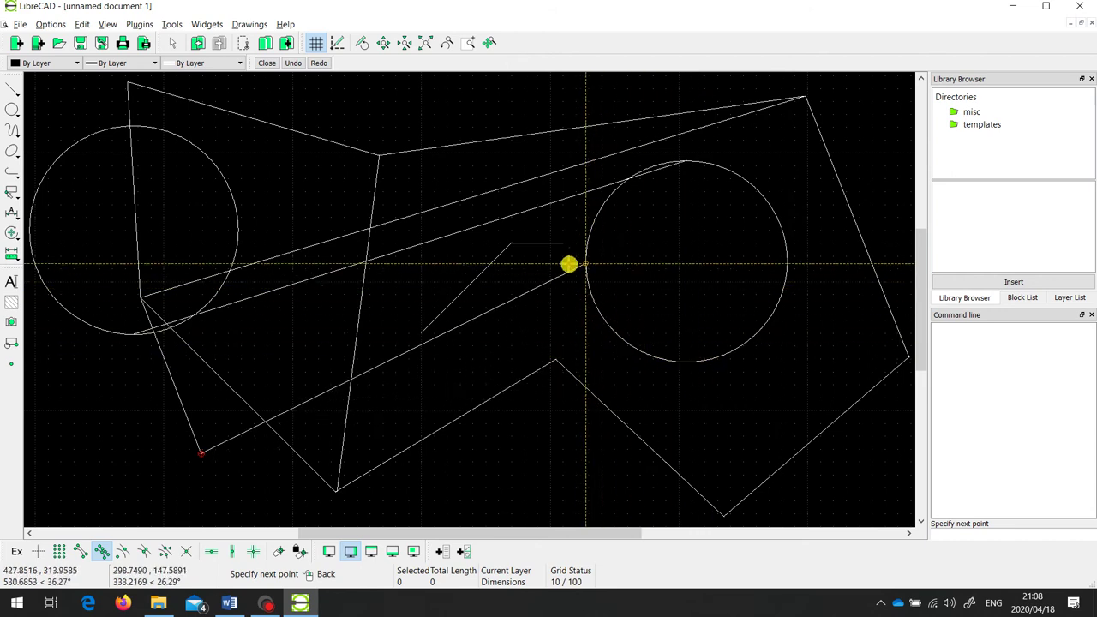
pyautogui.click(569, 263)
pyautogui.click(569, 263)
pyautogui.rightClick(617, 329)
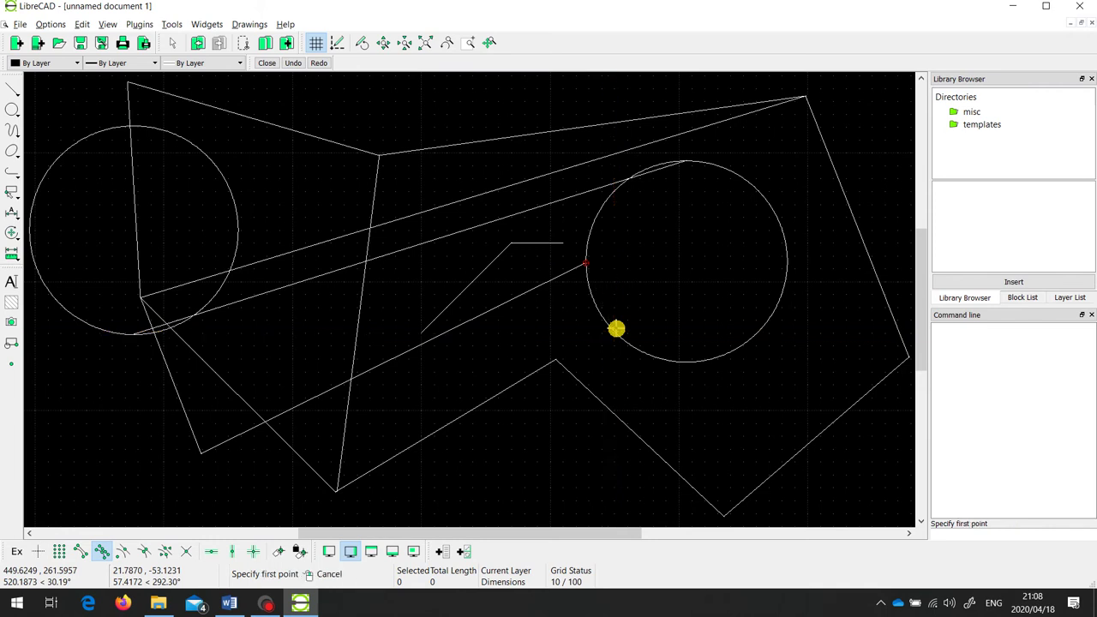
# Step: Switch to center snap and draw a line from the right circle's center to the left circle's center
pyautogui.click(123, 552)
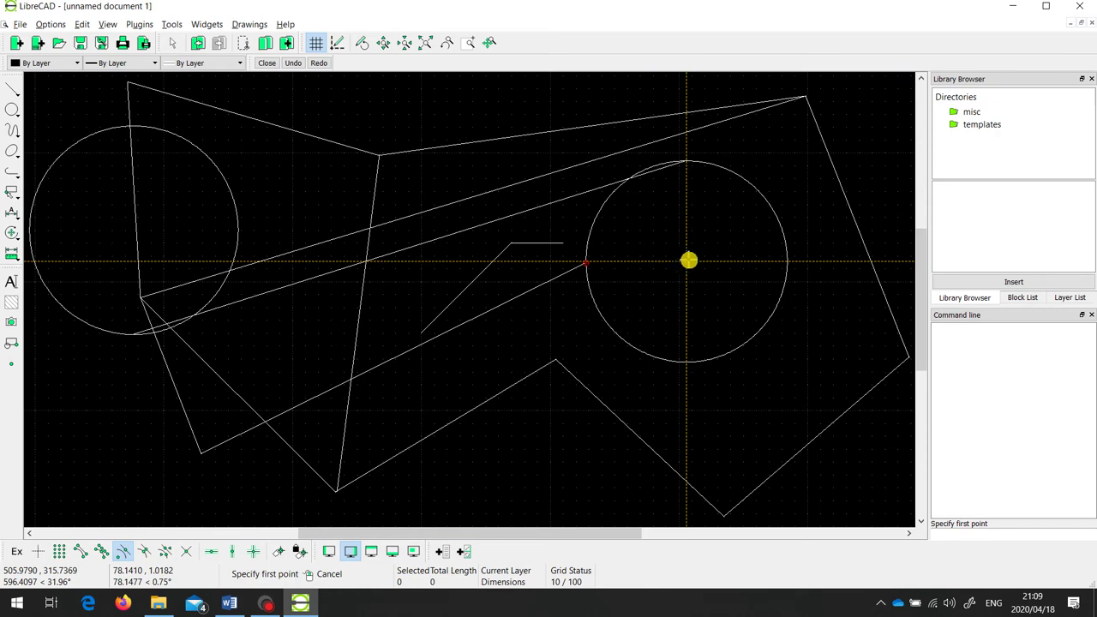
pyautogui.click(684, 262)
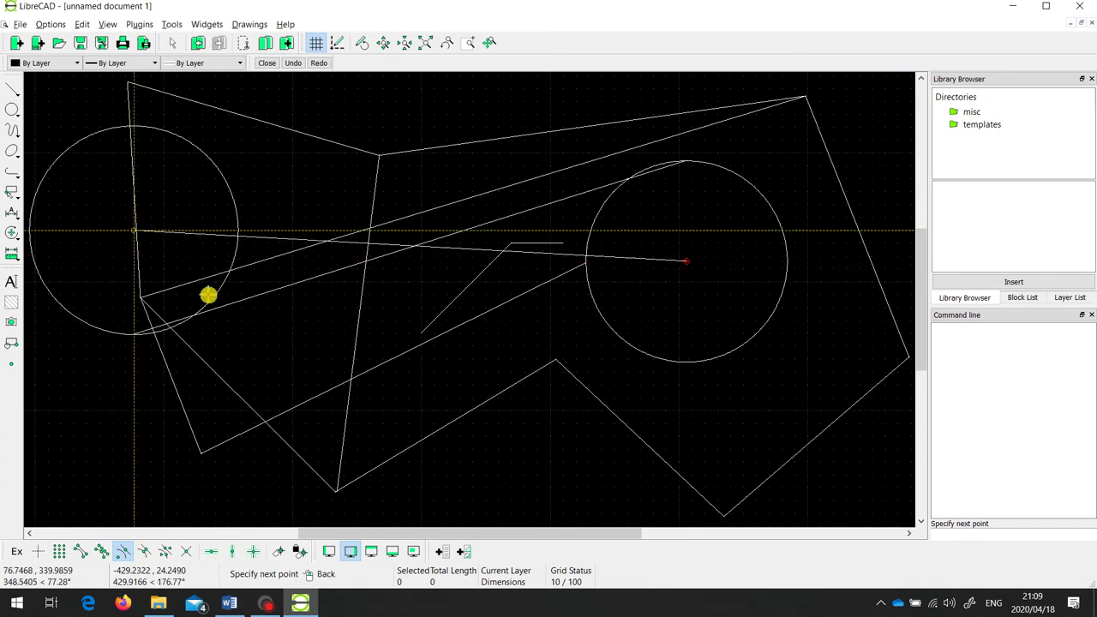
pyautogui.click(121, 244)
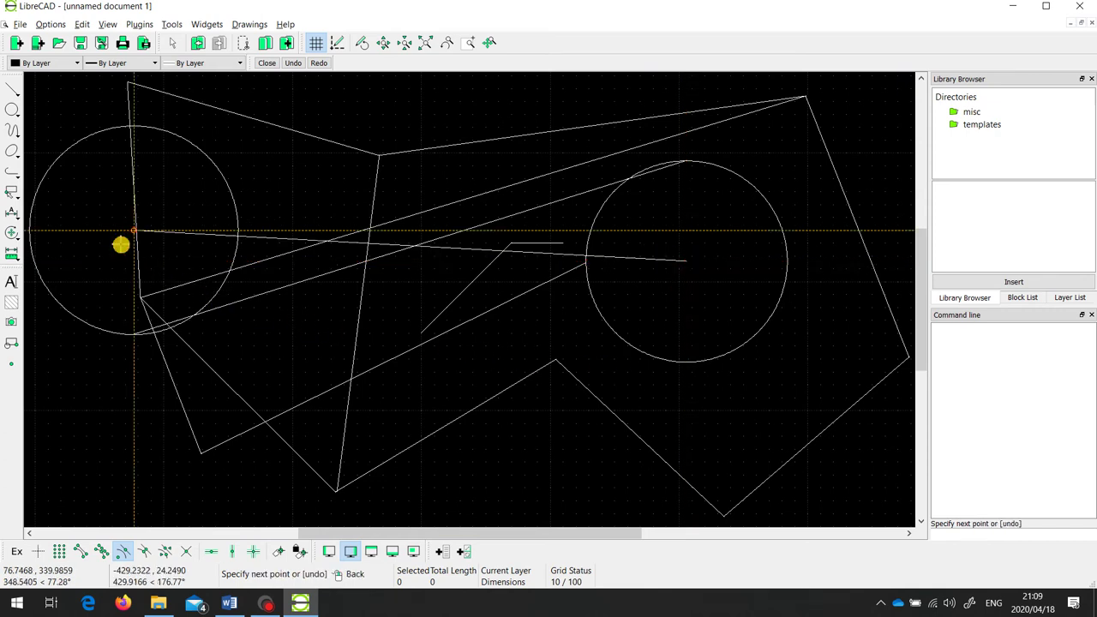
pyautogui.rightClick(121, 244)
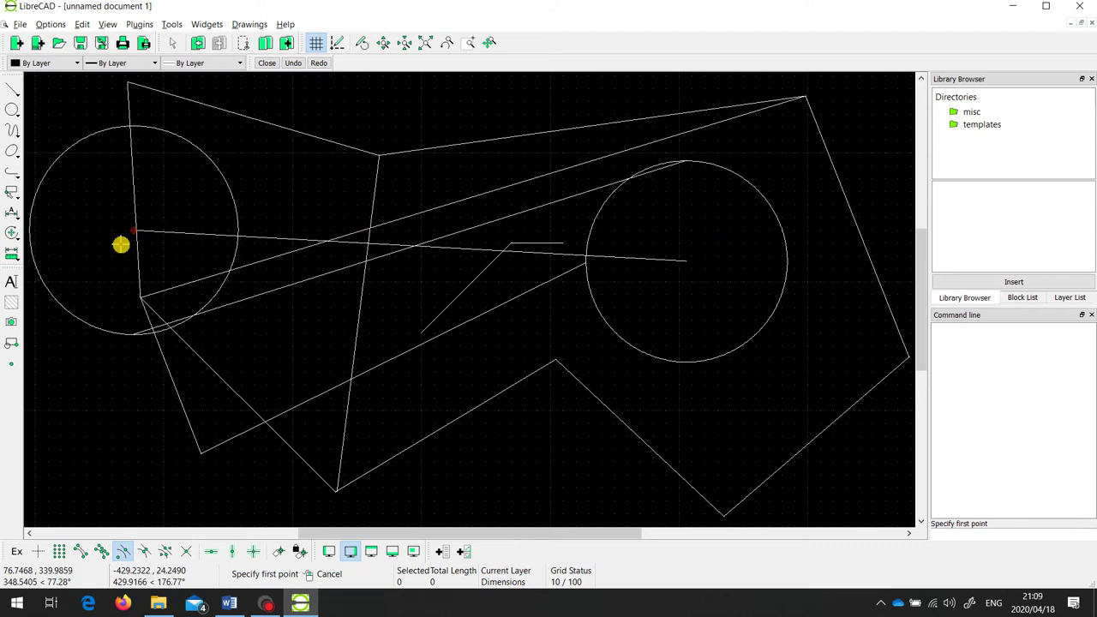
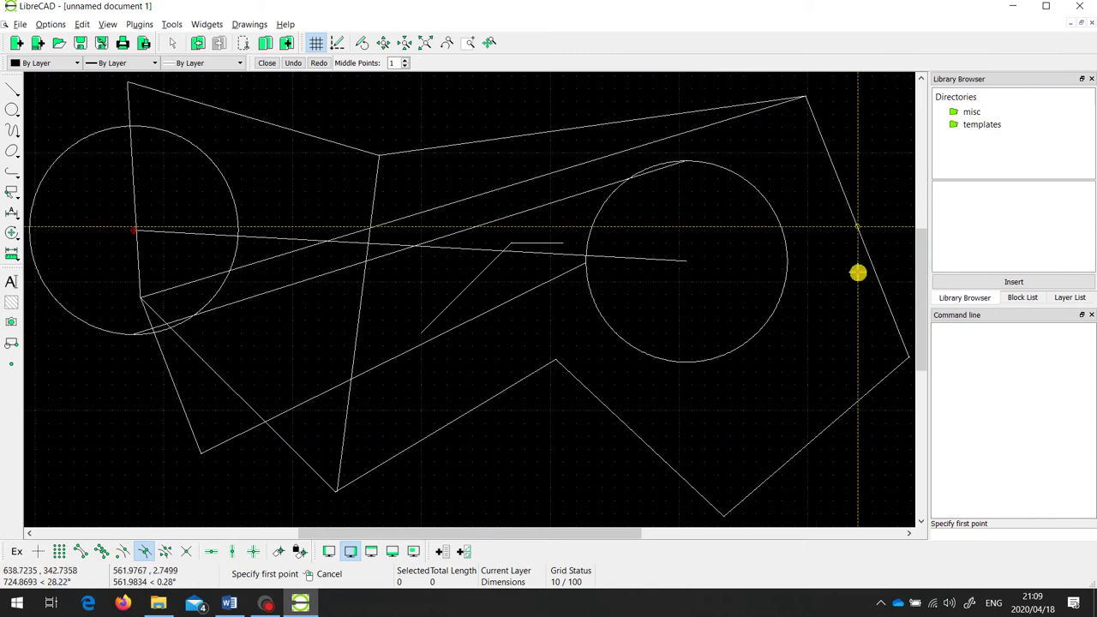
# Step: Using middle snap, draw connected lines between the two right edges' midpoints, continuing with 3 middle points to division points on the two inner lower edges
pyautogui.click(856, 245)
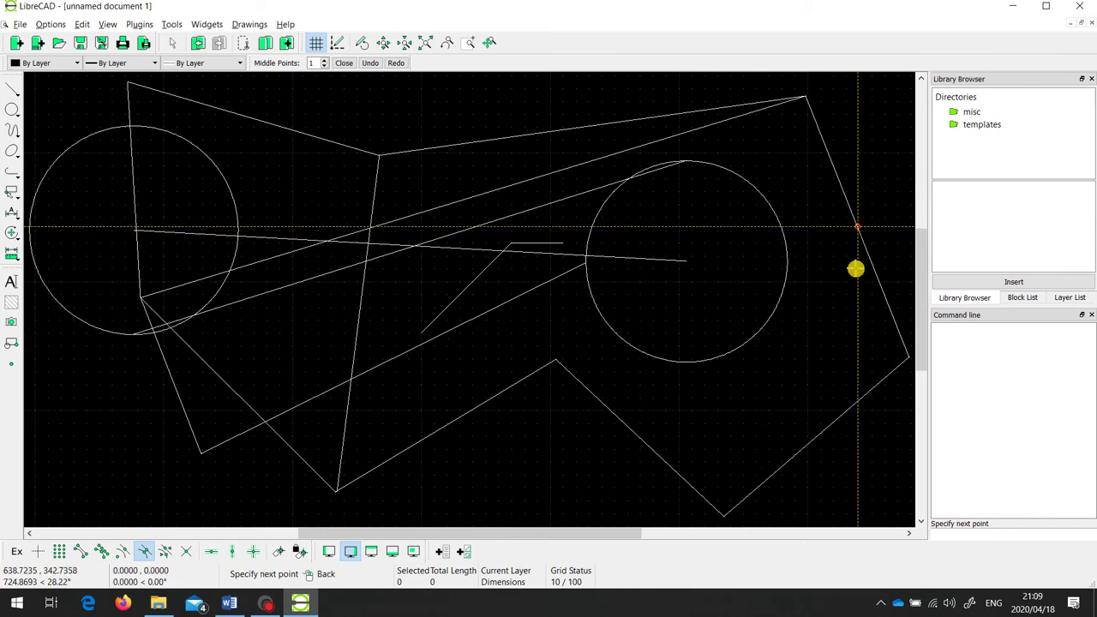
pyautogui.click(831, 453)
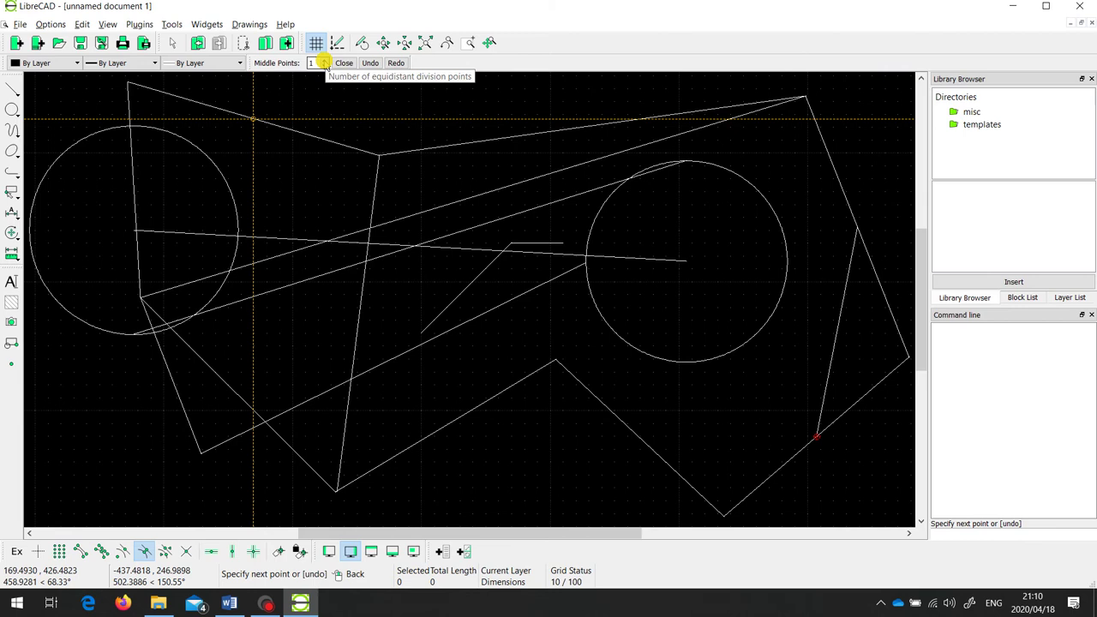
pyautogui.click(324, 62)
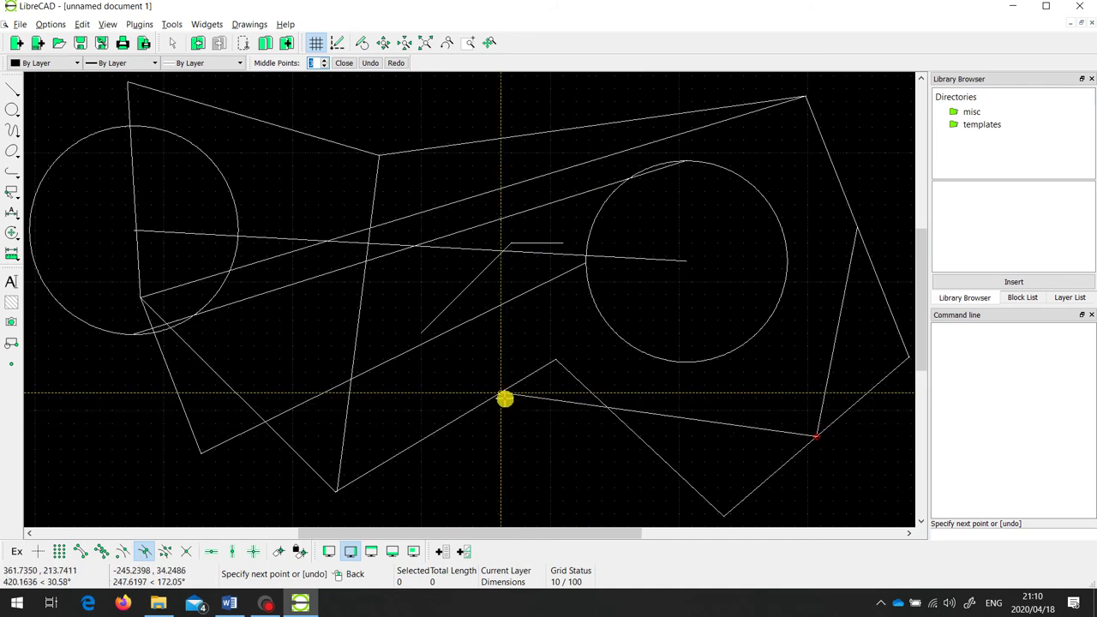
pyautogui.click(501, 395)
pyautogui.click(699, 500)
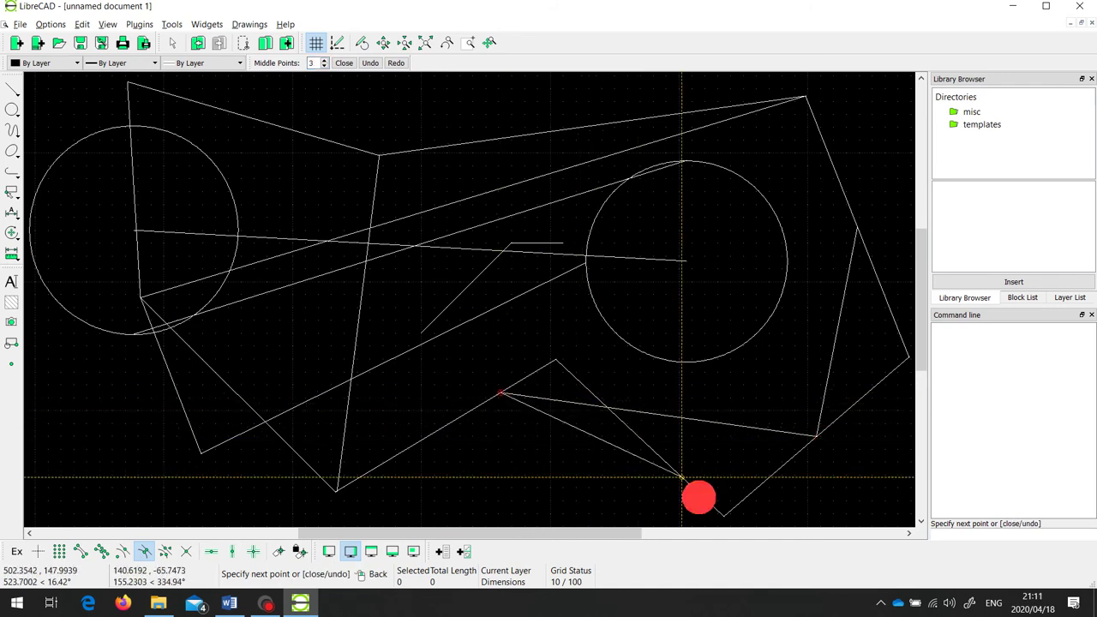
pyautogui.rightClick(699, 497)
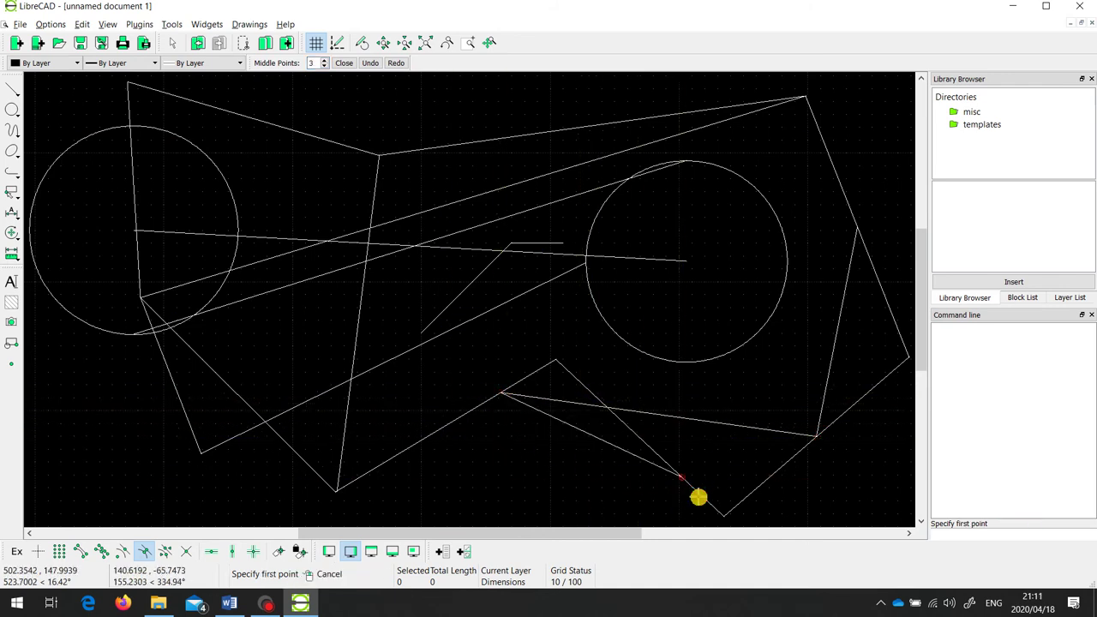
# Step: Switch from middle snap to Snap Distance with a distance of 20, ready for picking points along the existing lines
pyautogui.hotkey('alt', 'Tab')
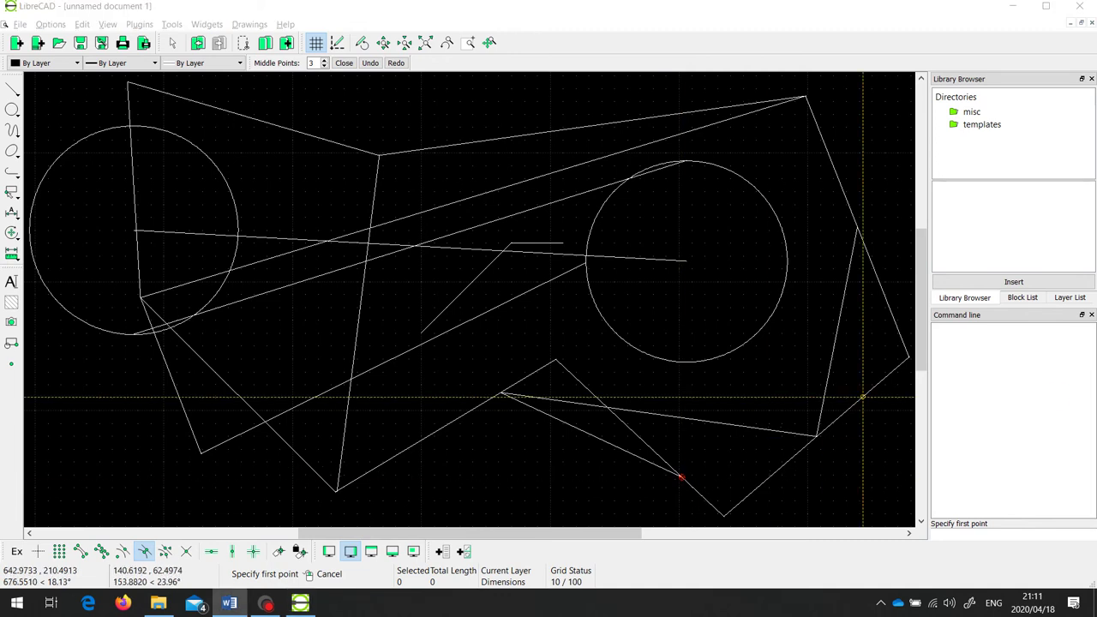
pyautogui.hotkey('alt', 'Tab')
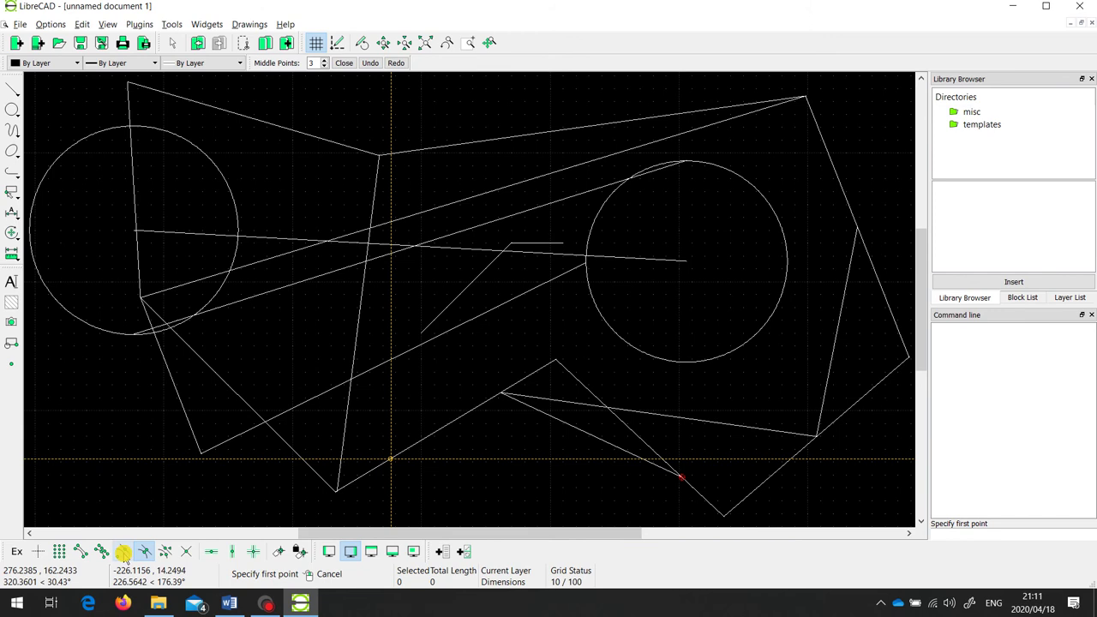
pyautogui.click(163, 551)
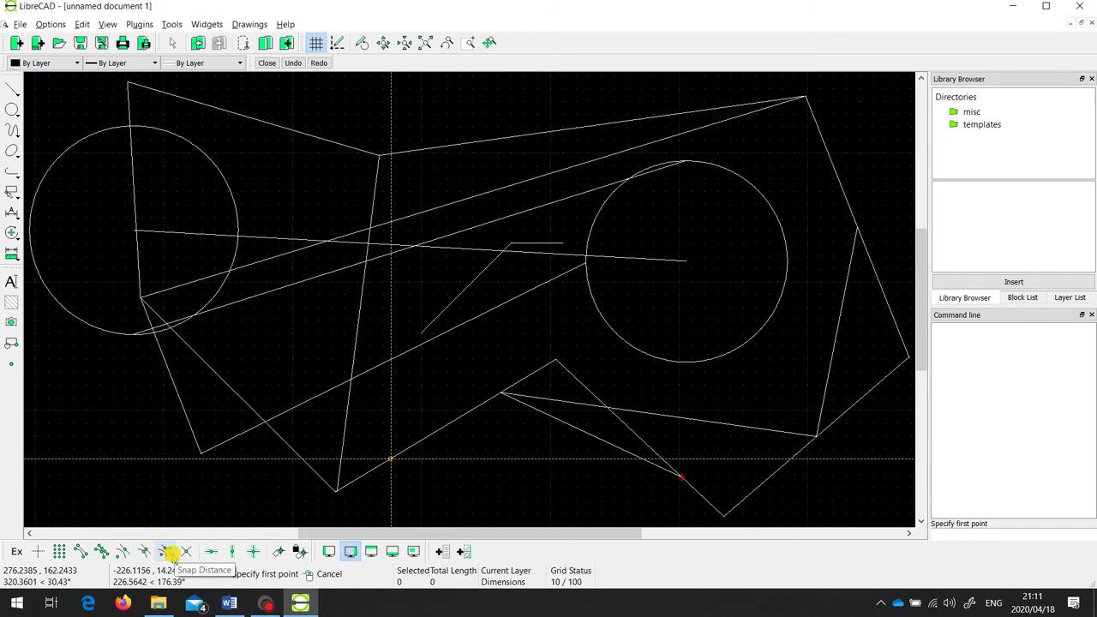
pyautogui.click(168, 551)
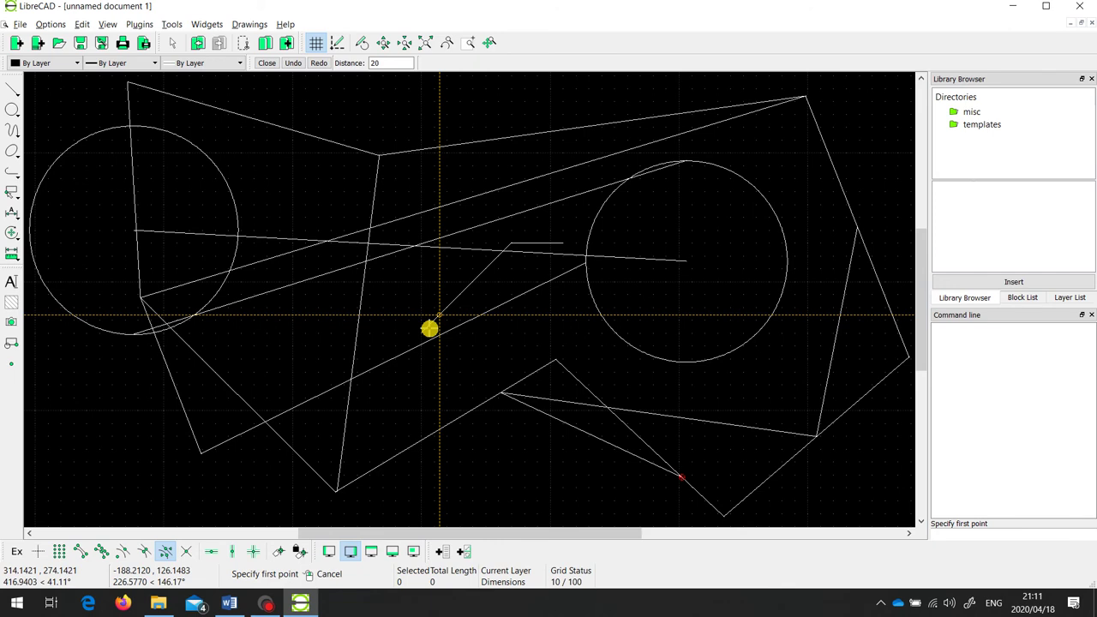
# Step: Switch to Snap Intersection and draw a line from the left circle's top crossing to where the upper slanted line crosses its right side
pyautogui.click(163, 551)
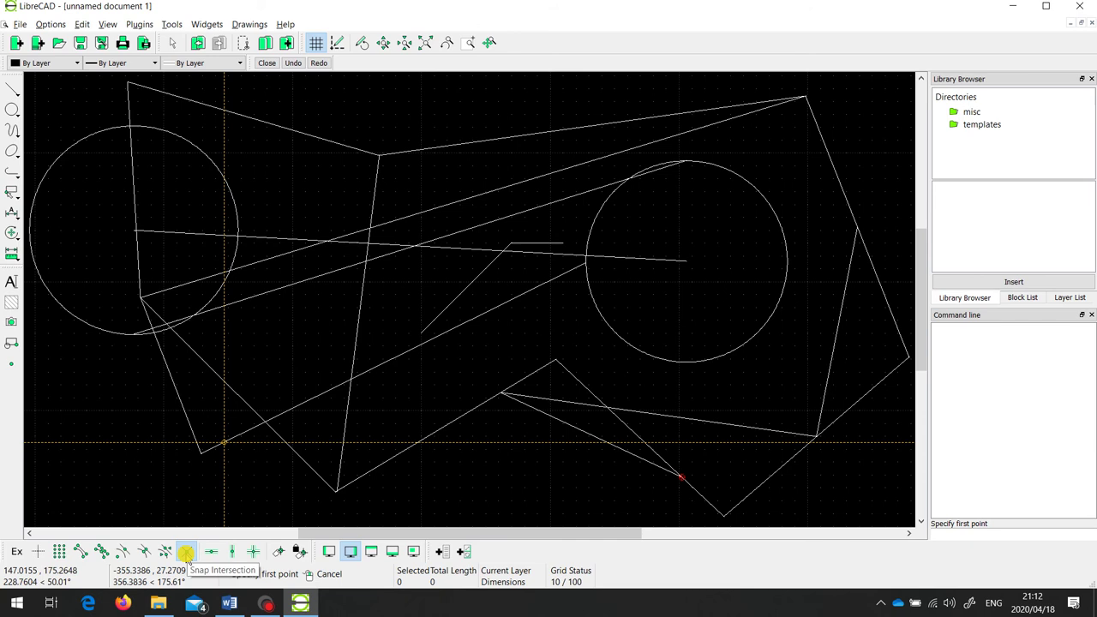
pyautogui.click(185, 551)
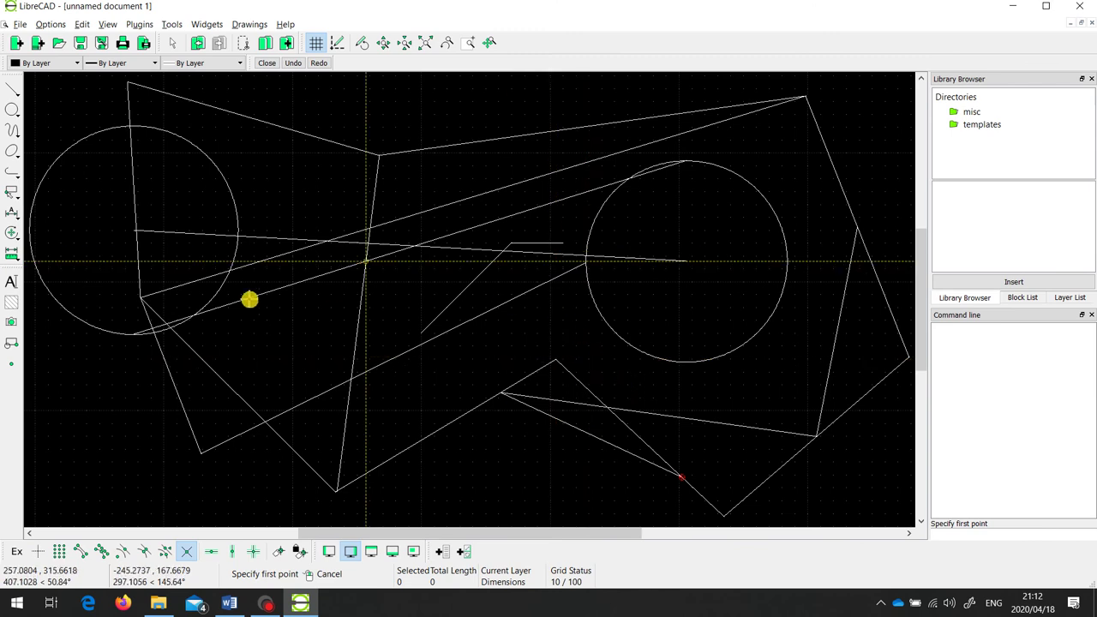
pyautogui.click(126, 128)
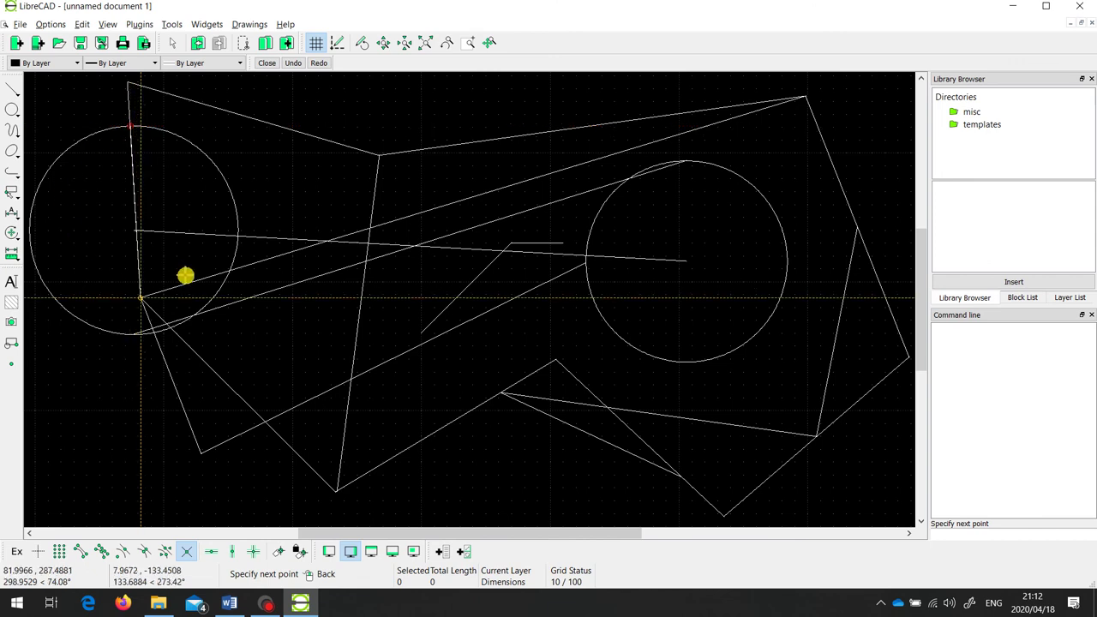
pyautogui.click(228, 273)
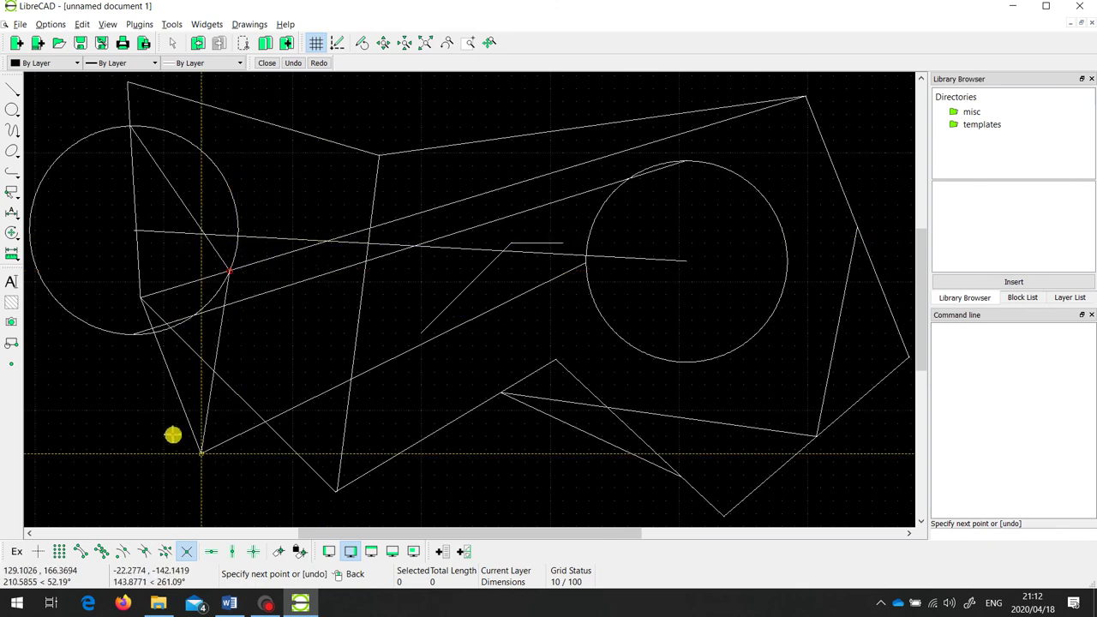
# Step: Turn on exclusive snap mode and switch between the endpoint, center, middle and distance snaps one at a time
pyautogui.click(14, 552)
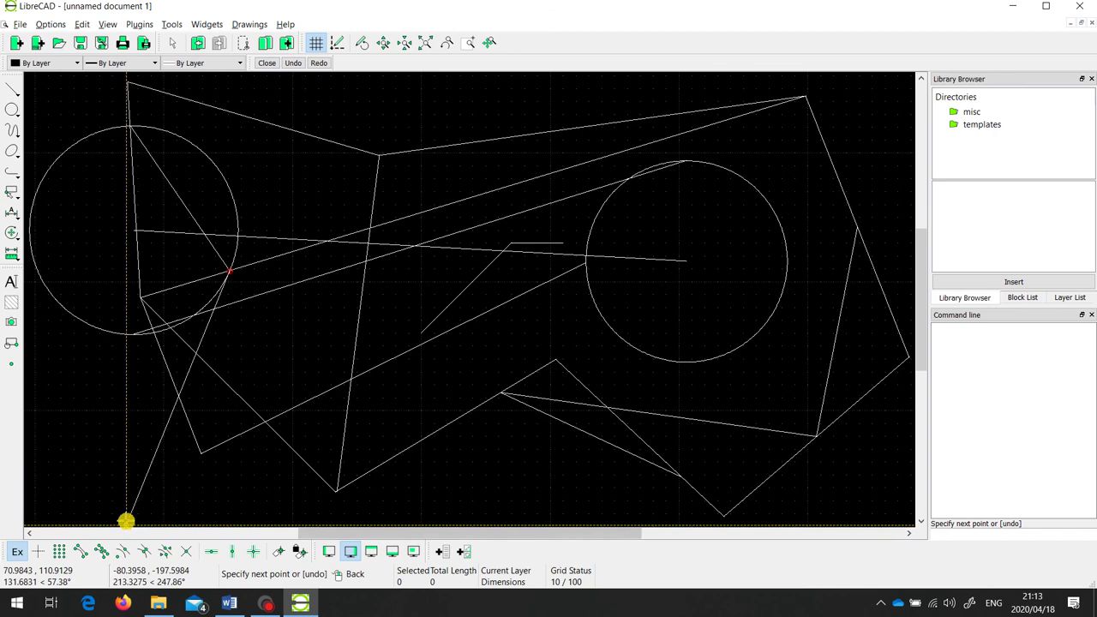
pyautogui.click(81, 550)
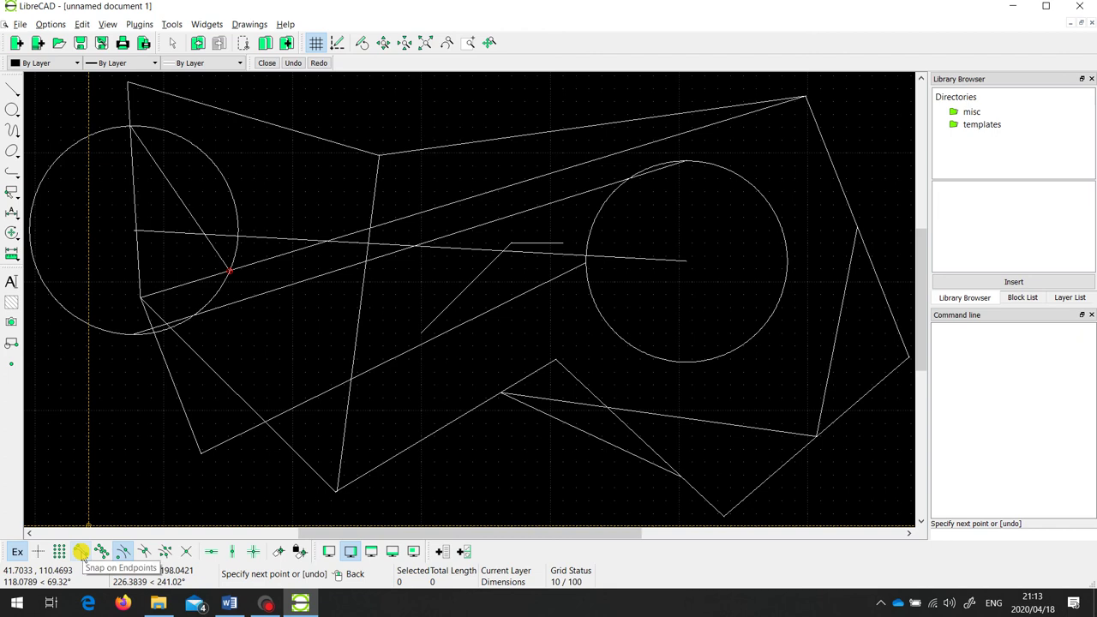
pyautogui.click(144, 551)
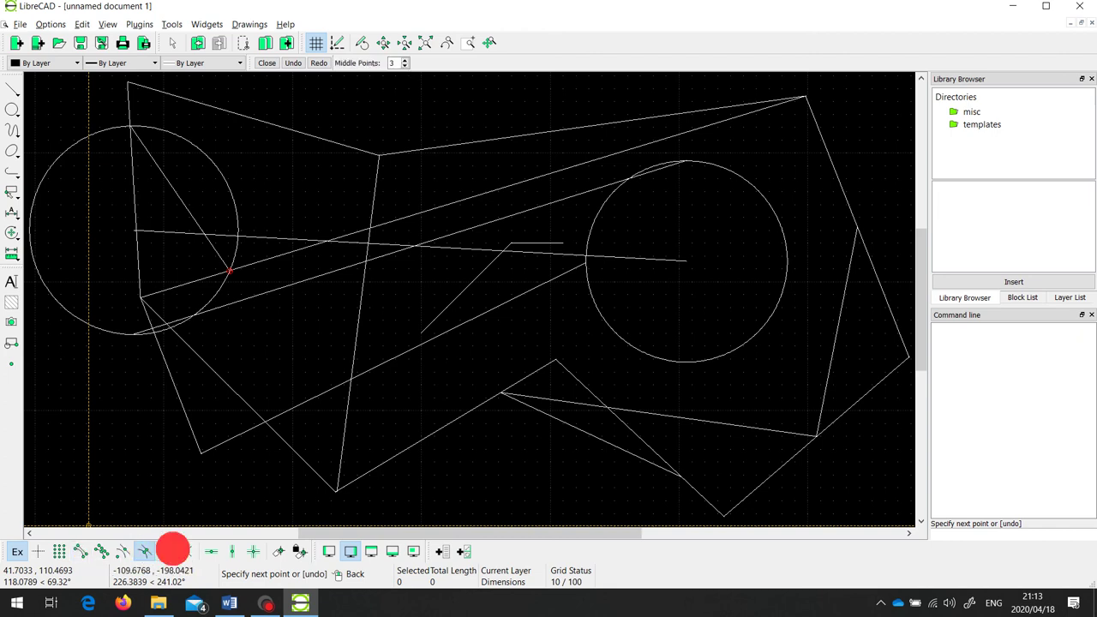
pyautogui.click(173, 546)
pyautogui.click(174, 548)
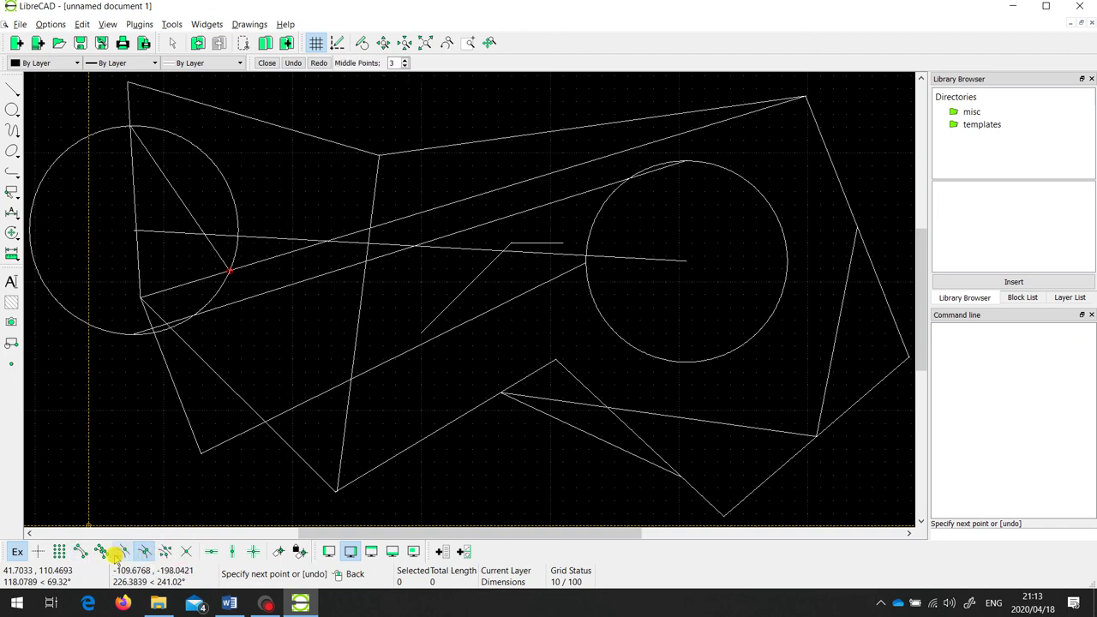
pyautogui.click(120, 553)
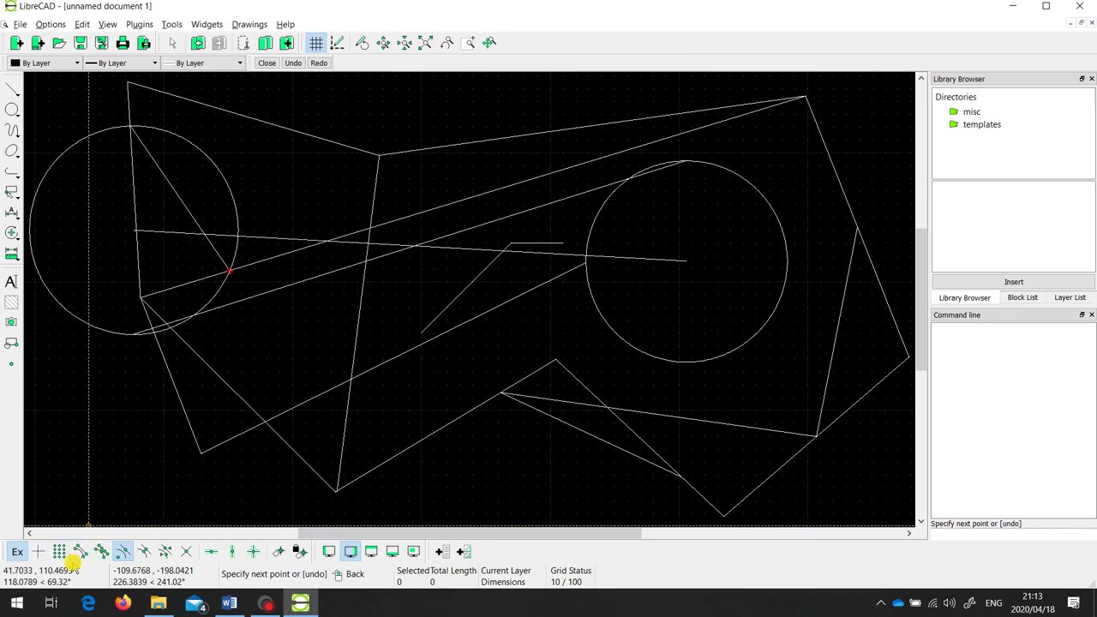
# Step: Turn off exclusive snap mode and enable intersection, distance, middle, center, entity and endpoint snaps together
pyautogui.click(13, 551)
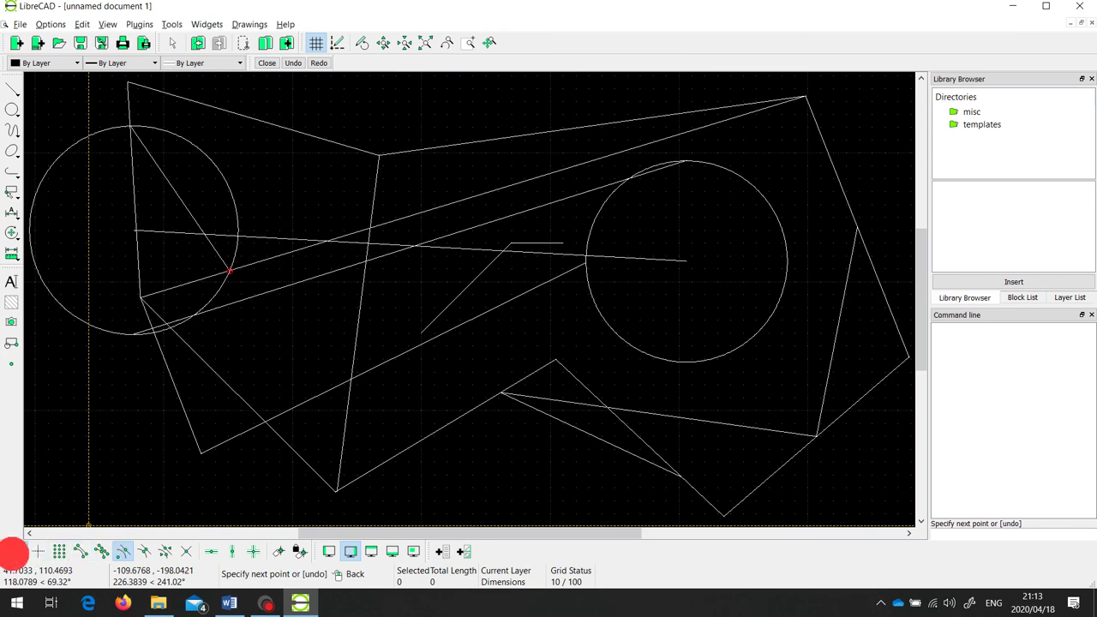
pyautogui.click(144, 551)
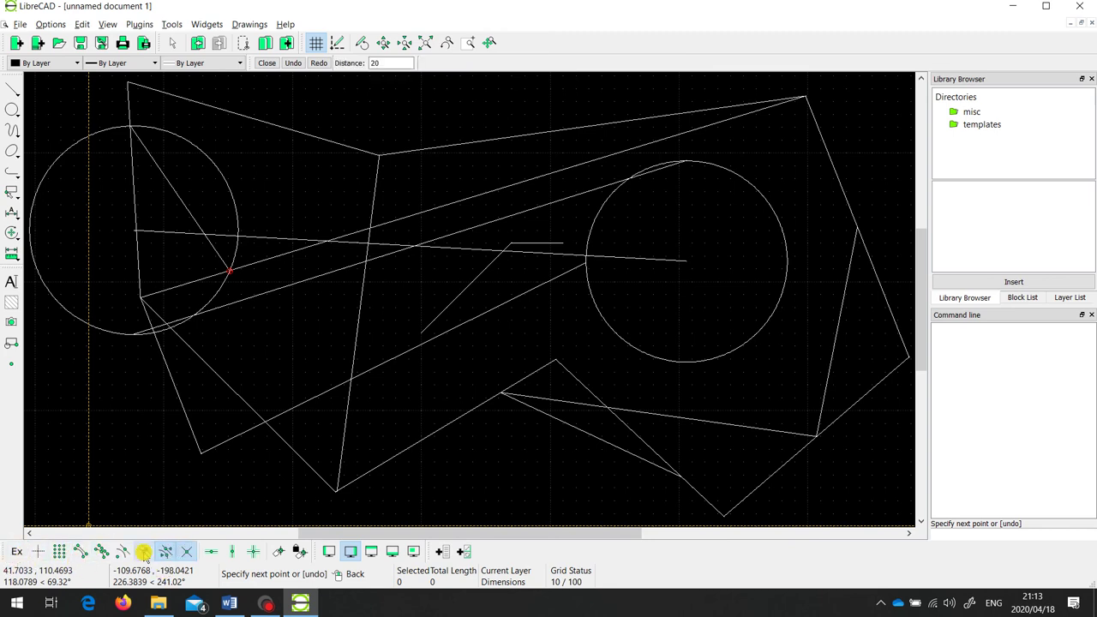
pyautogui.click(122, 552)
pyautogui.click(101, 552)
pyautogui.click(79, 551)
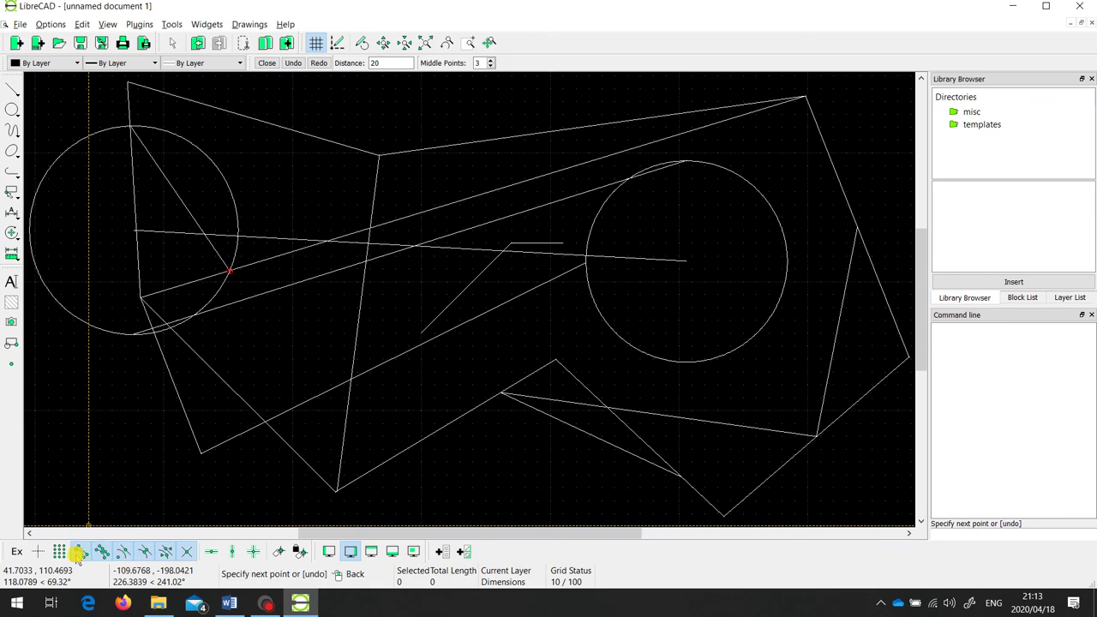
# Step: Enable grid snap and disable endpoint, entity, center, middle and distance snaps, leaving only grid and intersection active
pyautogui.click(58, 551)
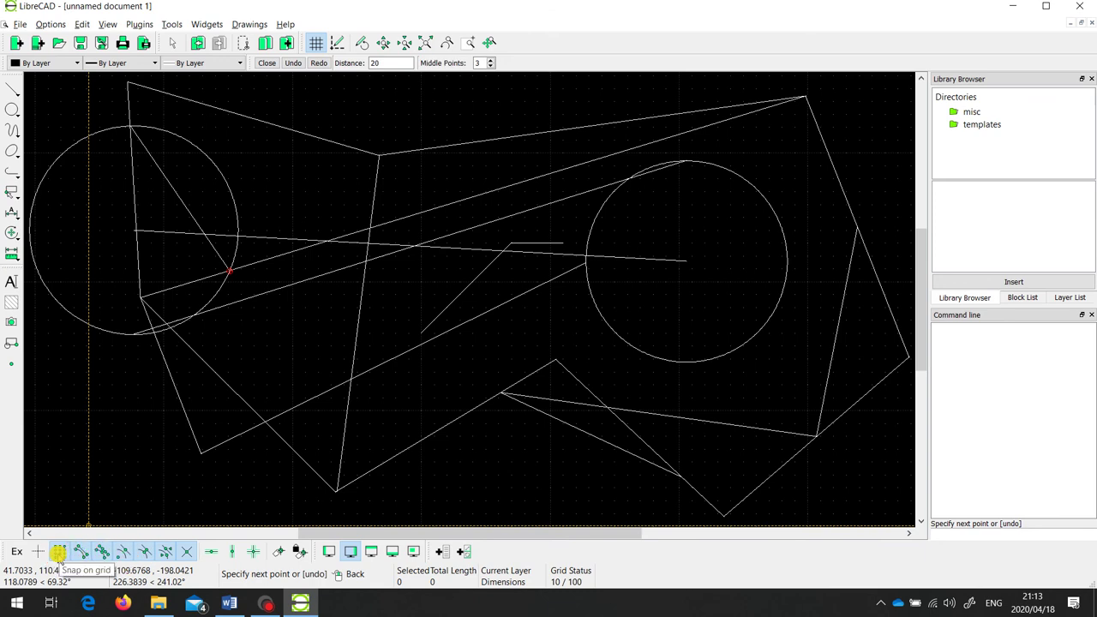
pyautogui.click(111, 553)
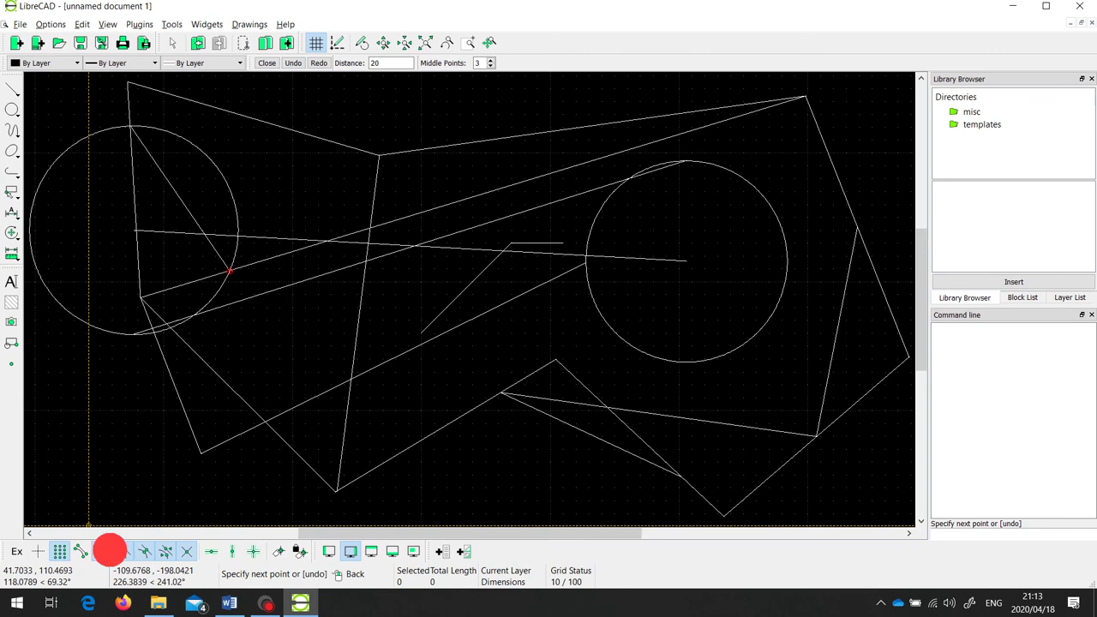
pyautogui.click(144, 553)
pyautogui.click(165, 553)
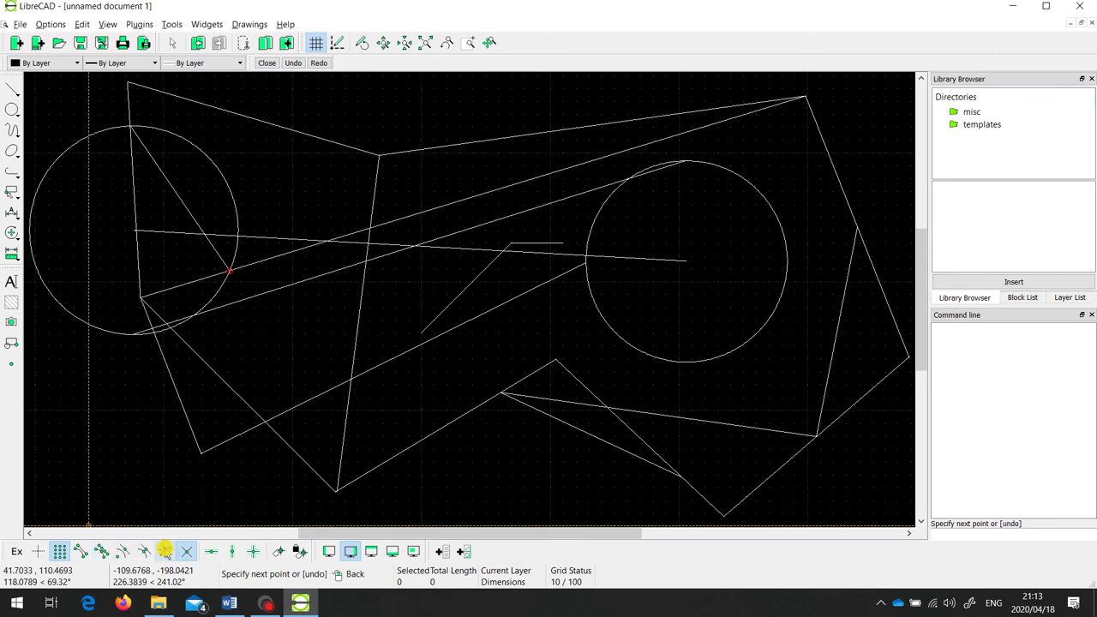